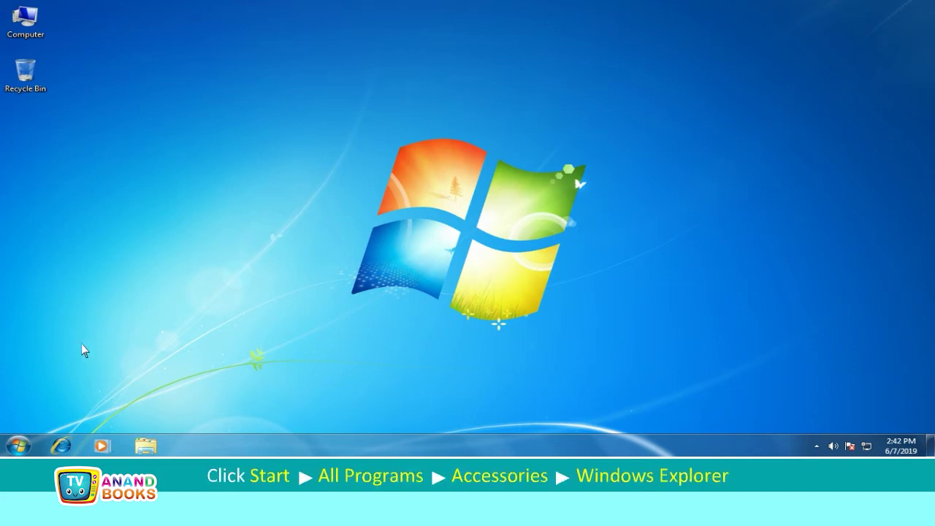
# Open Windows Explorer and display the contents of Local Disk (D:)
pyautogui.click(18, 445)
pyautogui.click(59, 393)
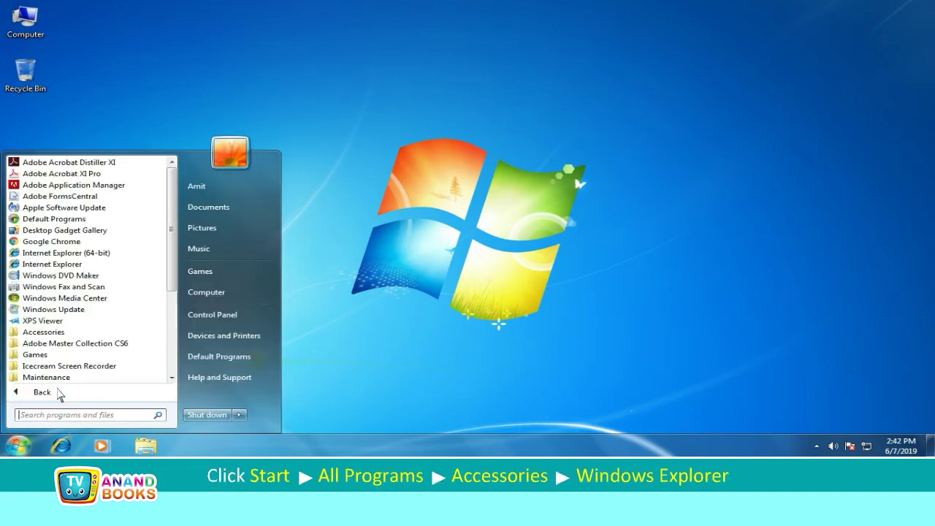
pyautogui.click(45, 332)
pyautogui.click(56, 321)
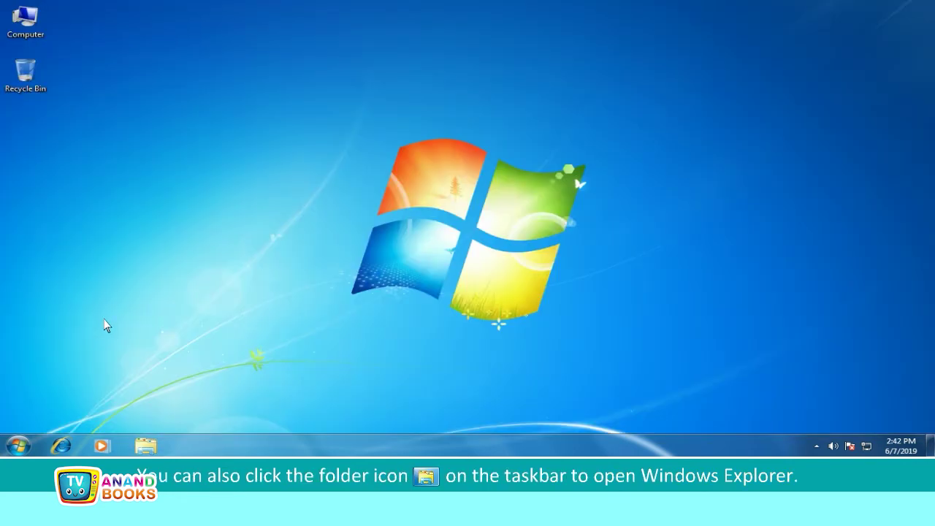
pyautogui.click(145, 445)
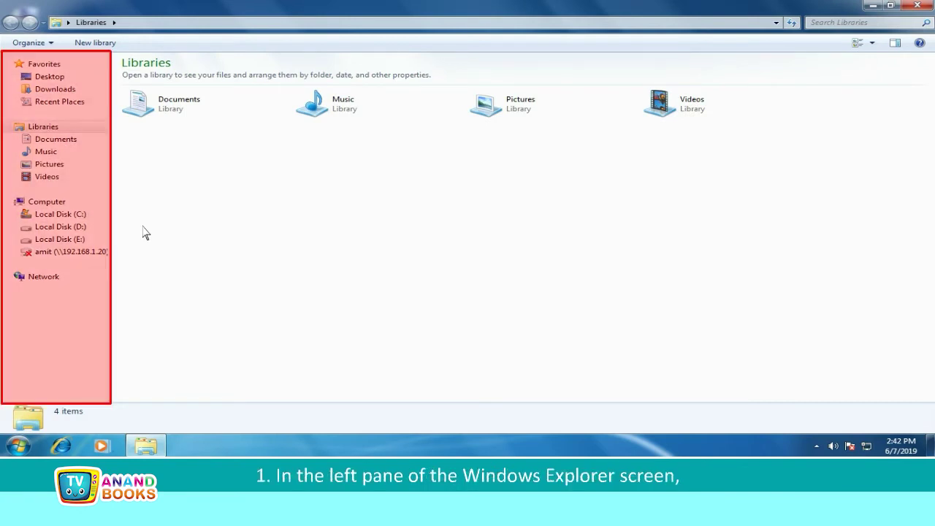
pyautogui.click(53, 228)
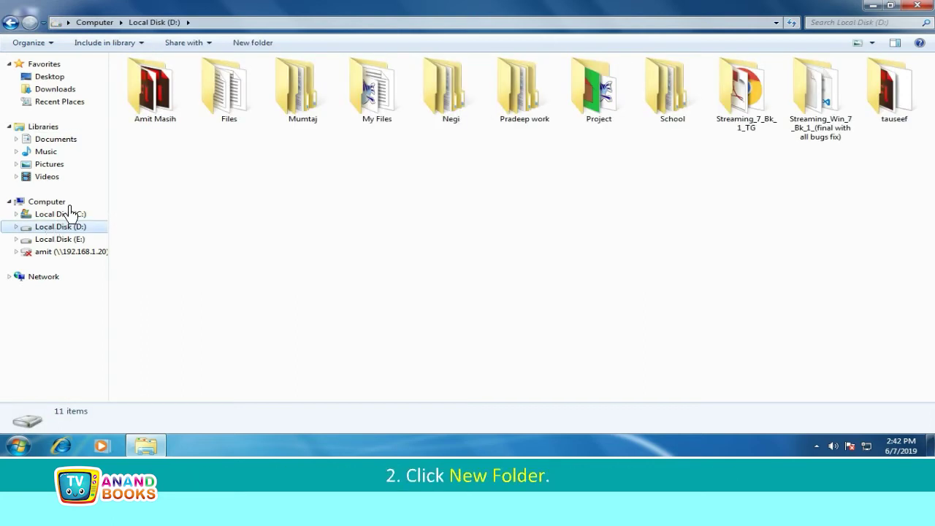
# Create a new folder named My Project on Local Disk (D:)
pyautogui.click(252, 43)
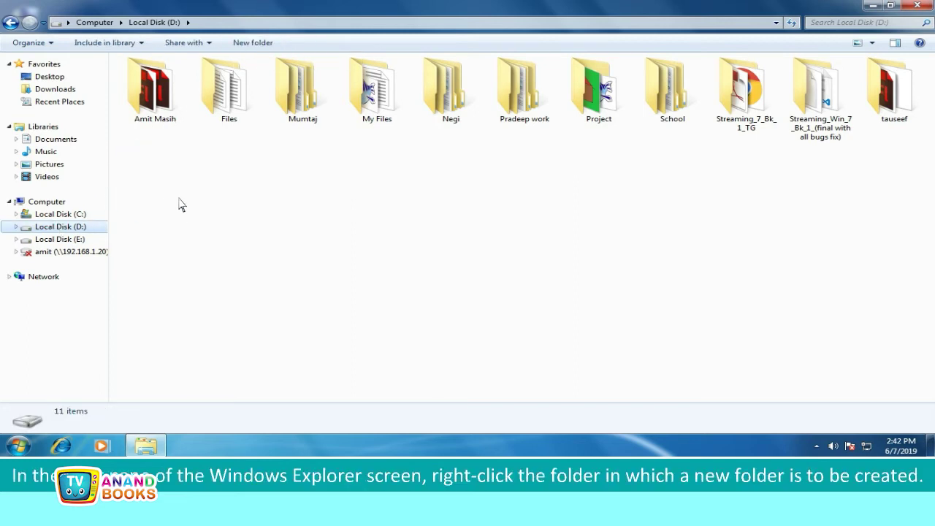
pyautogui.rightClick(318, 176)
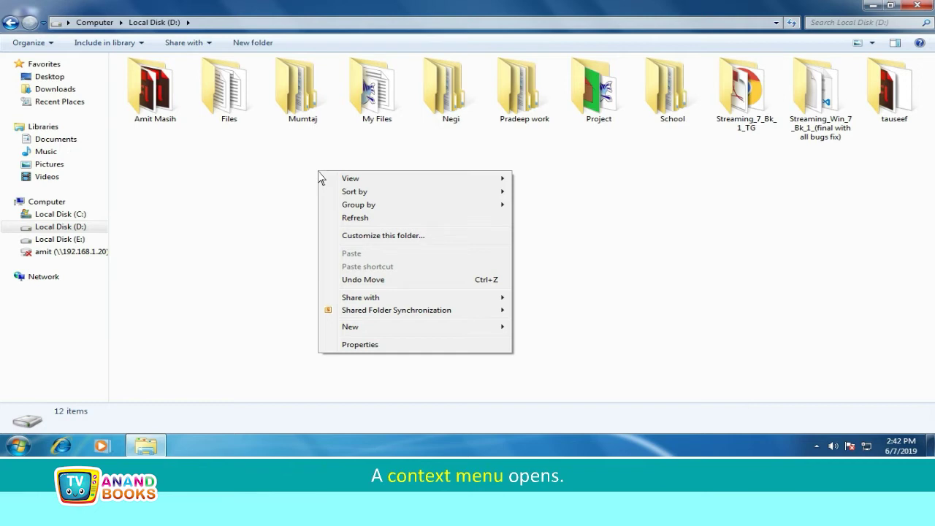
pyautogui.moveTo(351, 328)
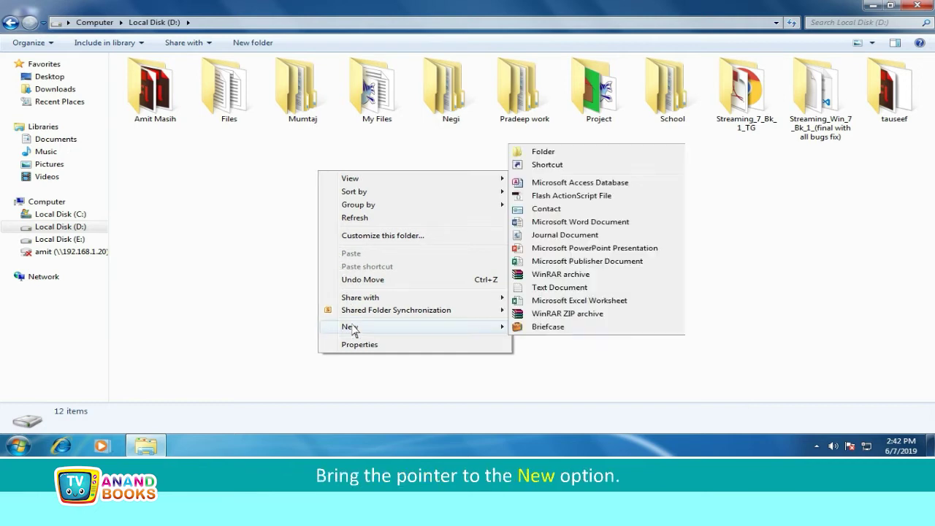
pyautogui.click(544, 153)
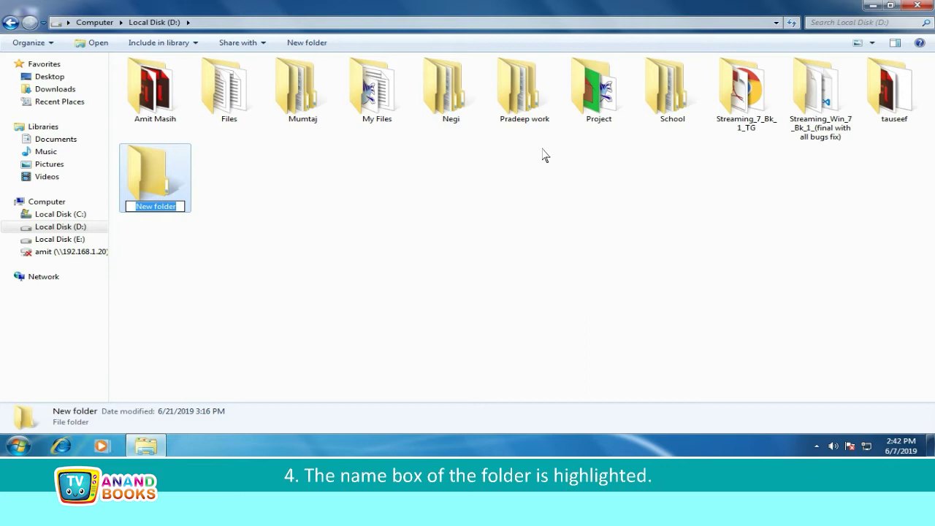
pyautogui.write('My Project')
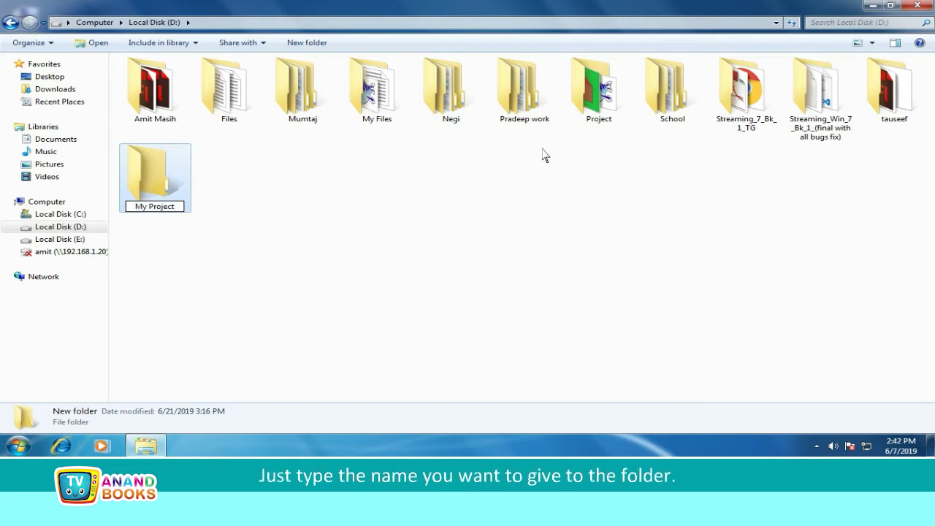
pyautogui.press('Return')
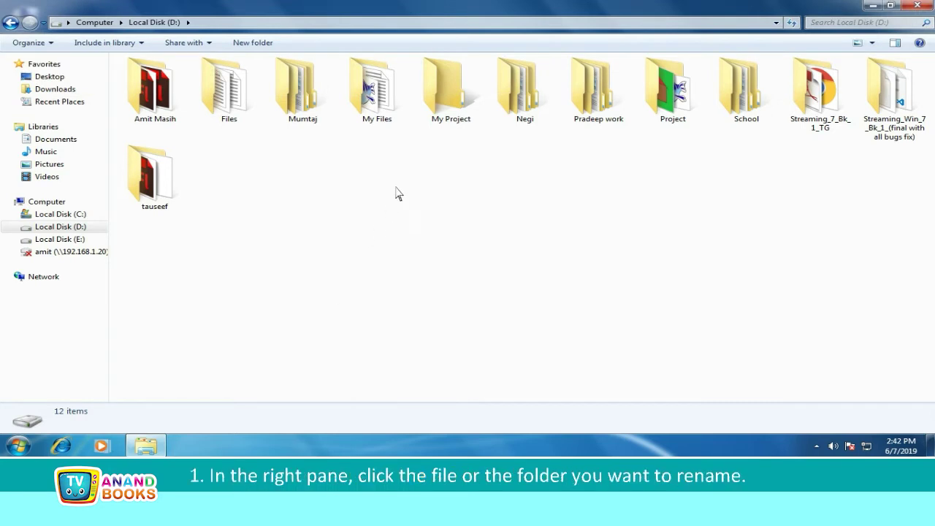
pyautogui.click(448, 93)
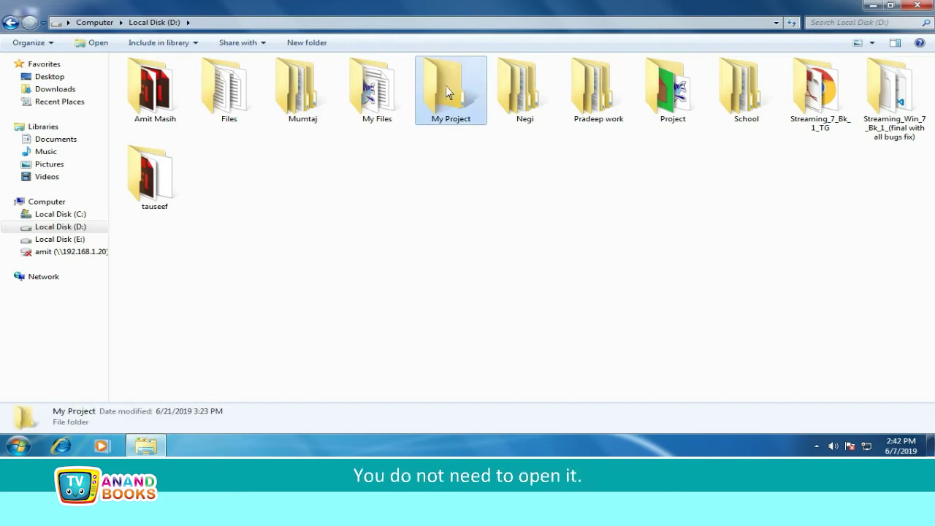
pyautogui.click(29, 44)
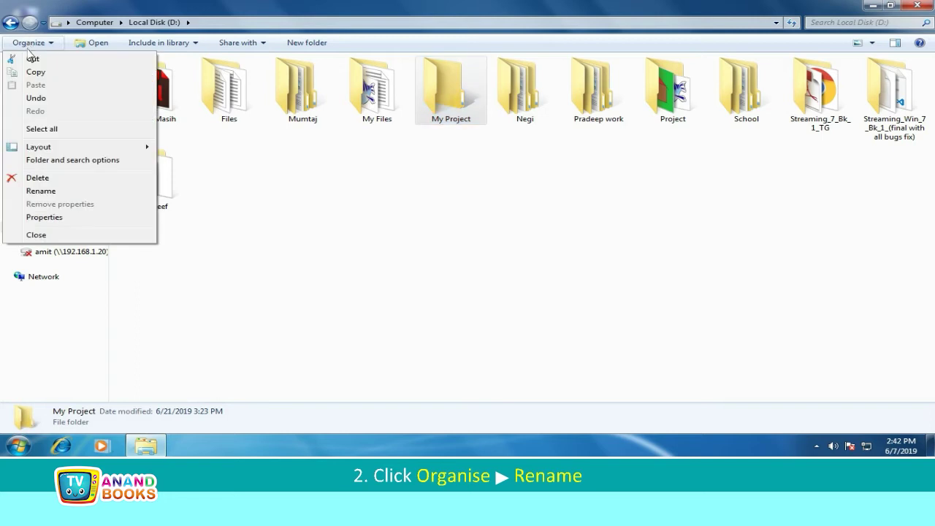
pyautogui.click(41, 191)
pyautogui.click(388, 216)
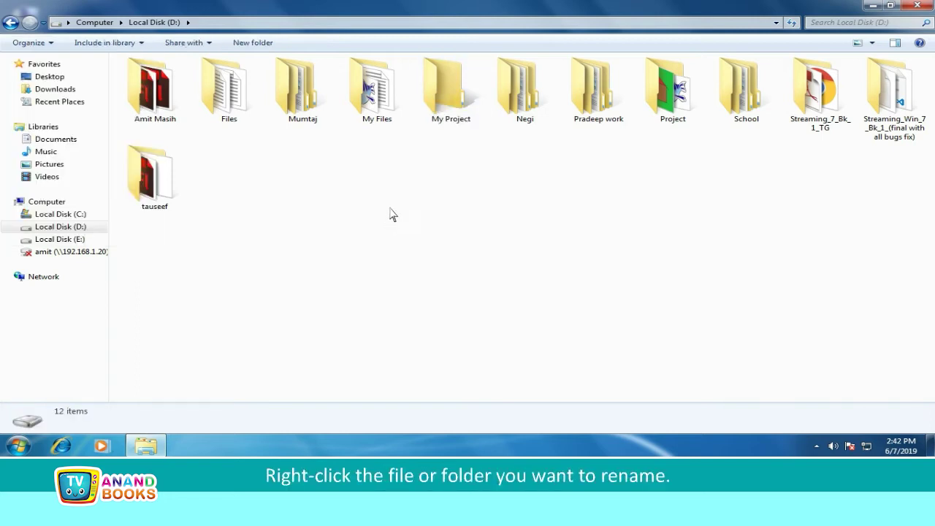
# Rename the My Project folder as Our Project
pyautogui.rightClick(441, 78)
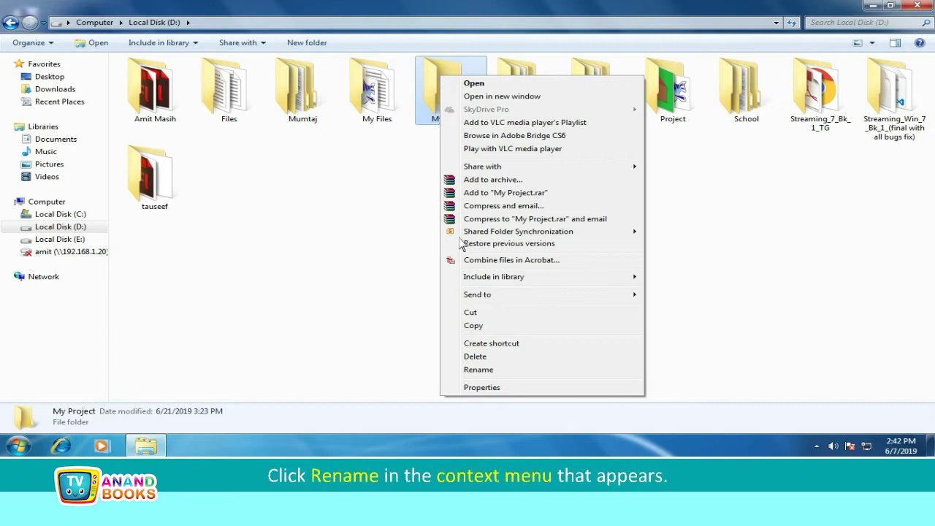
pyautogui.click(476, 370)
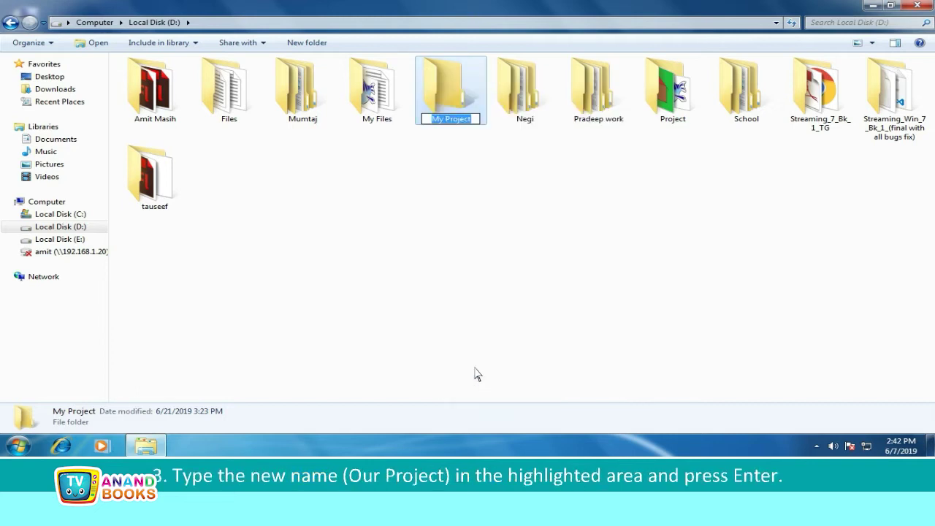
pyautogui.write('Our Project')
pyautogui.press('Return')
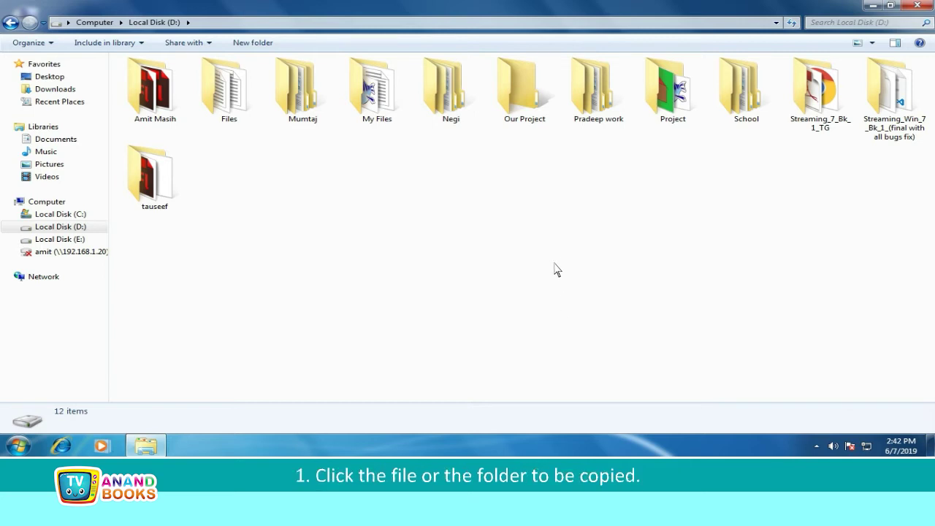
# Cut the Our Project folder on Local Disk (D:) for moving
pyautogui.click(518, 82)
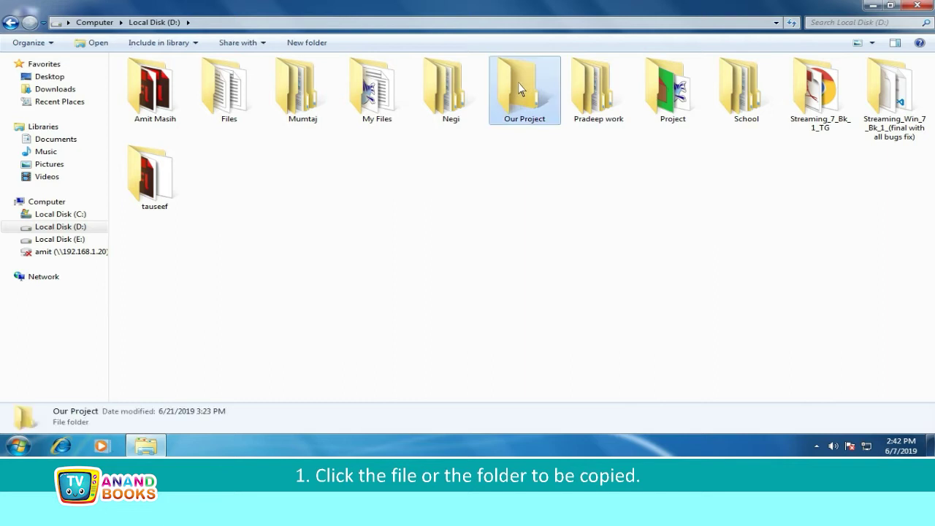
pyautogui.click(38, 44)
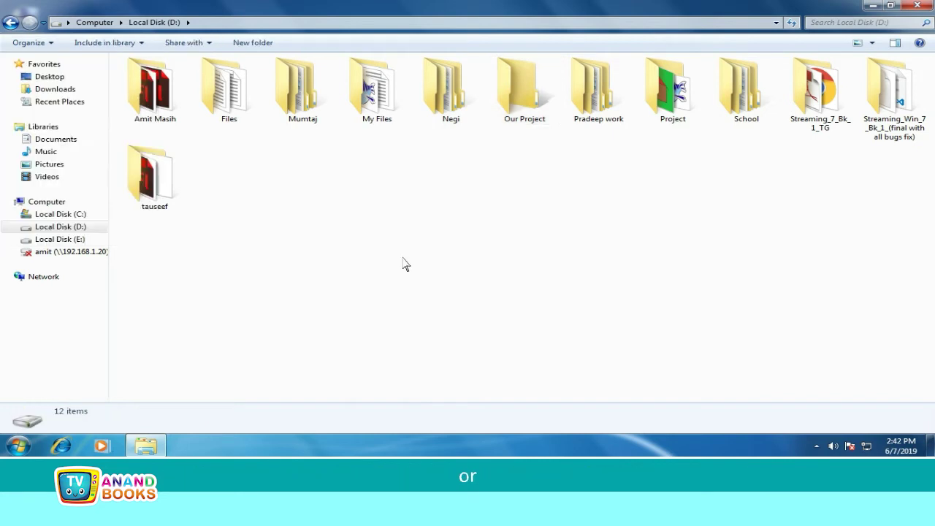
pyautogui.rightClick(520, 84)
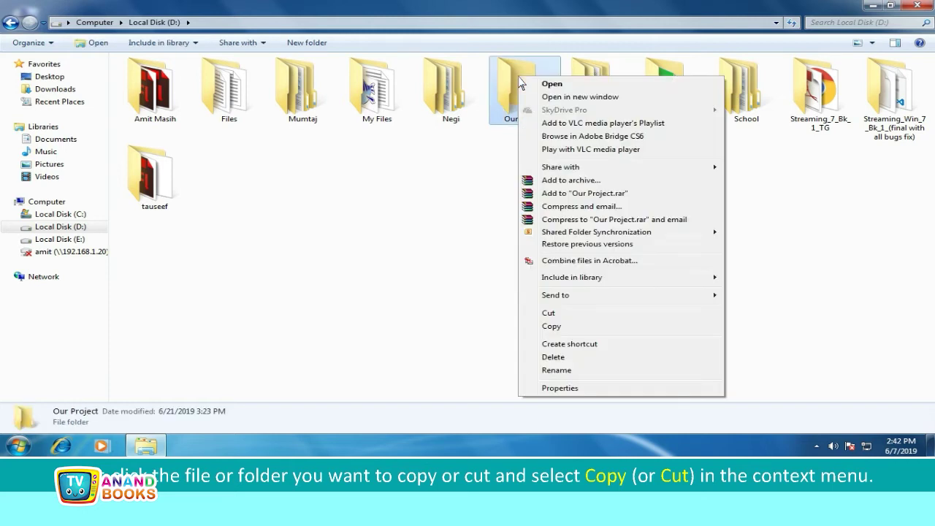
pyautogui.click(556, 314)
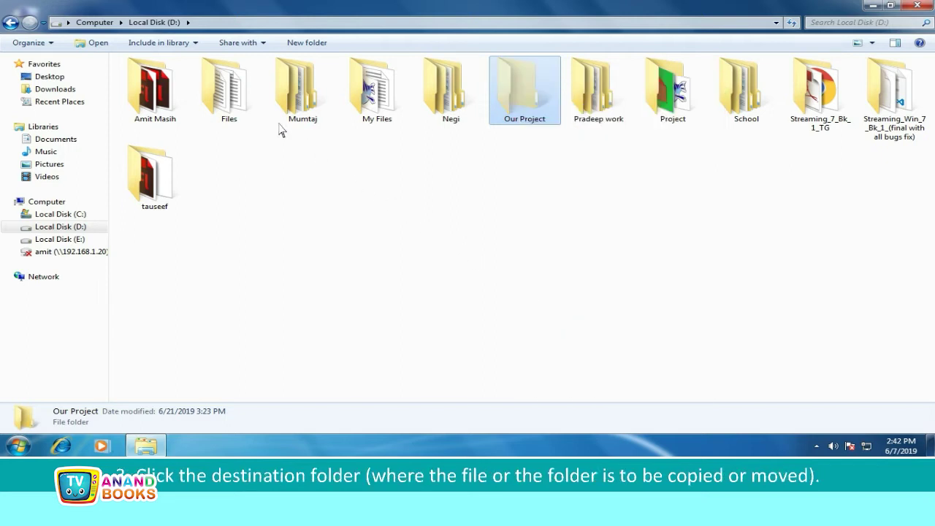
# Open the Files folder and paste the cut Our Project folder into it
pyautogui.click(224, 93)
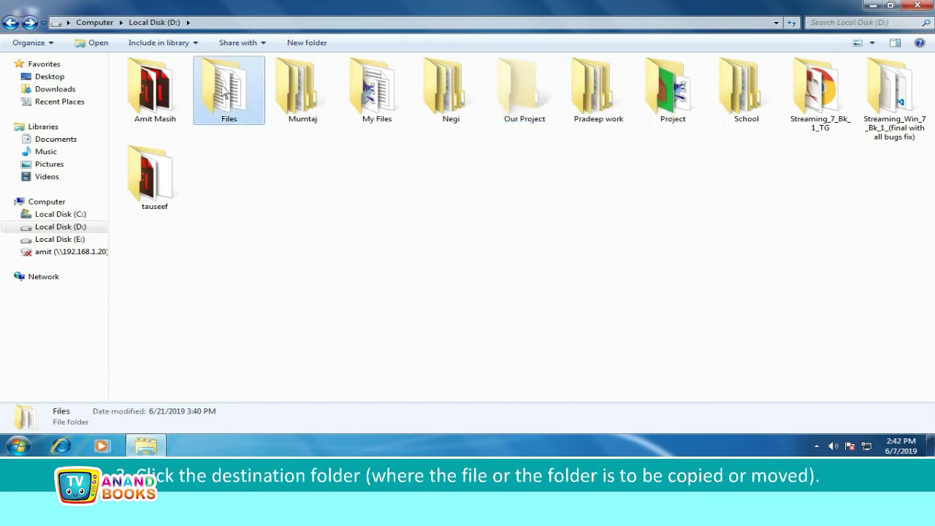
pyautogui.doubleClick(224, 91)
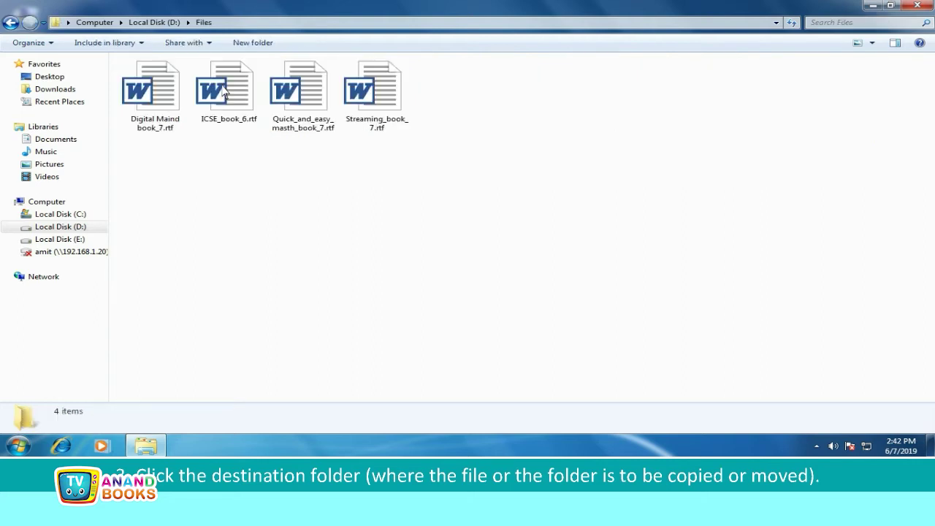
pyautogui.click(29, 43)
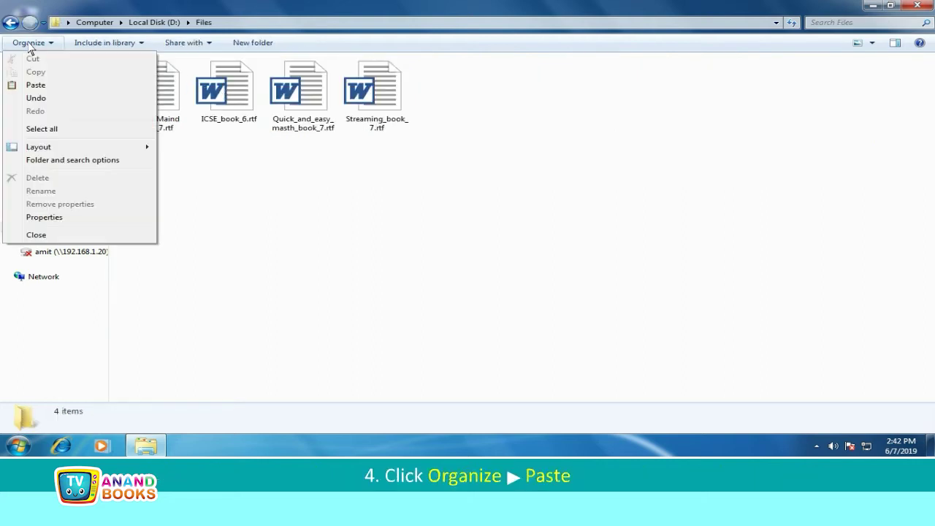
pyautogui.click(35, 86)
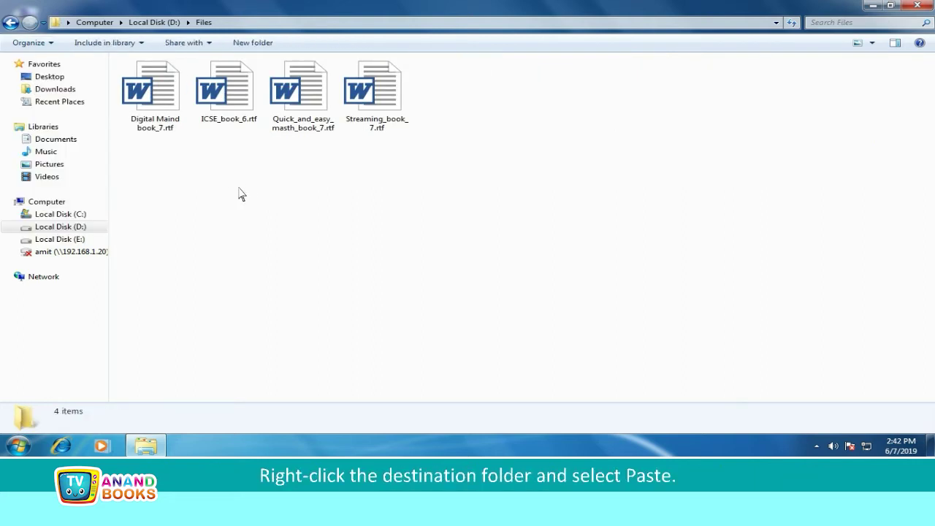
pyautogui.rightClick(345, 179)
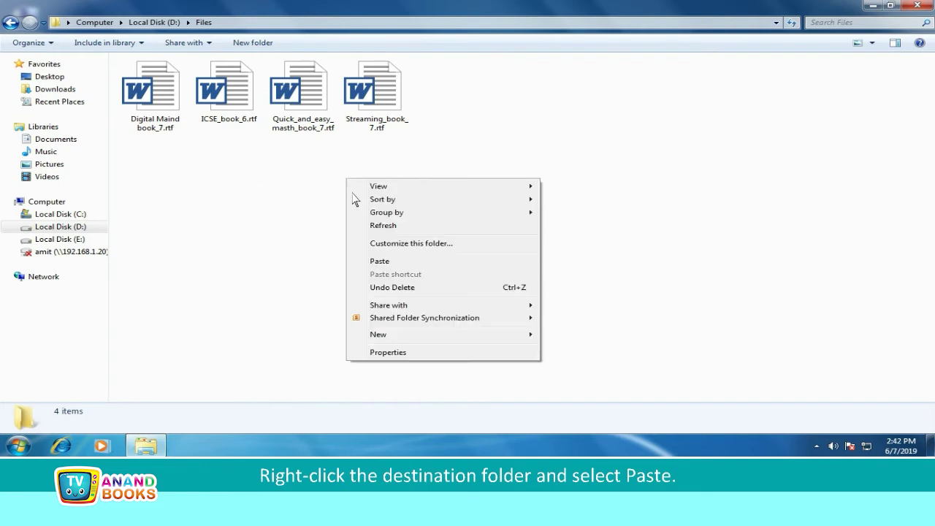
pyautogui.click(379, 260)
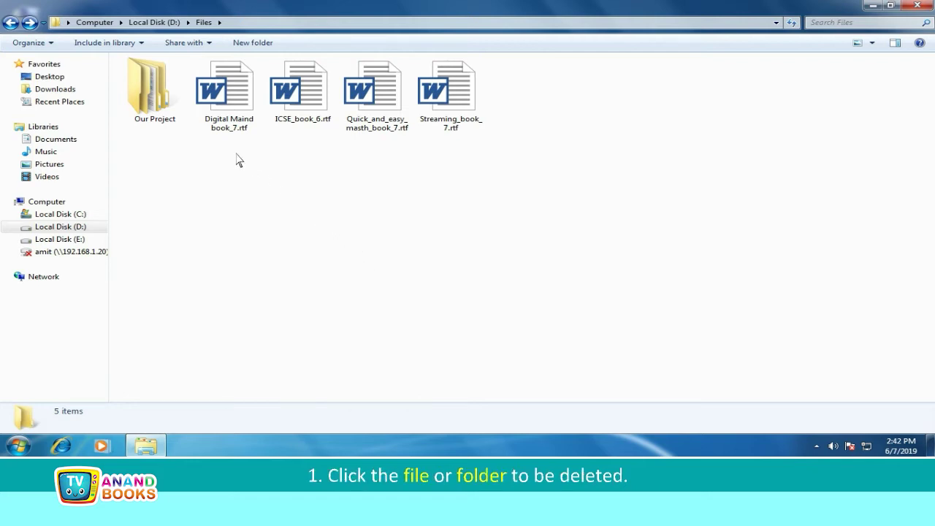
# Delete the Our Project folder from the Files folder
pyautogui.click(143, 89)
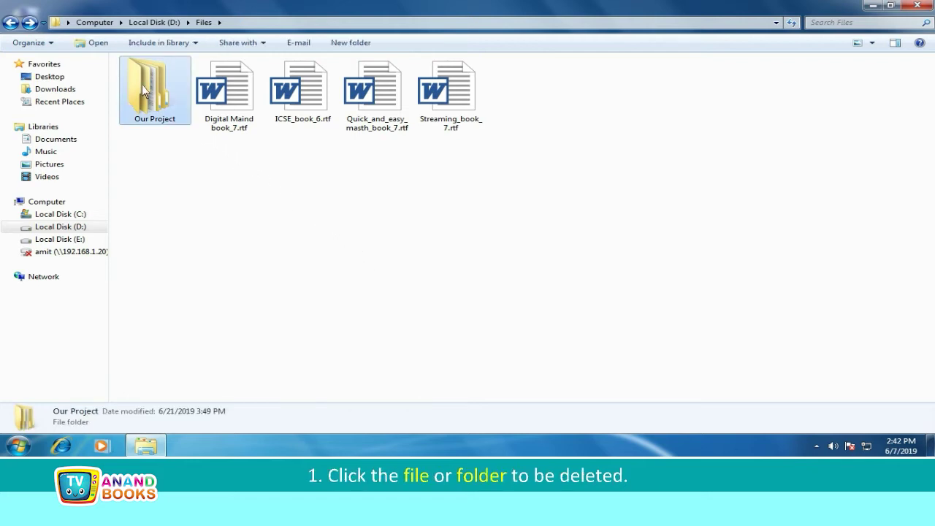
pyautogui.click(29, 43)
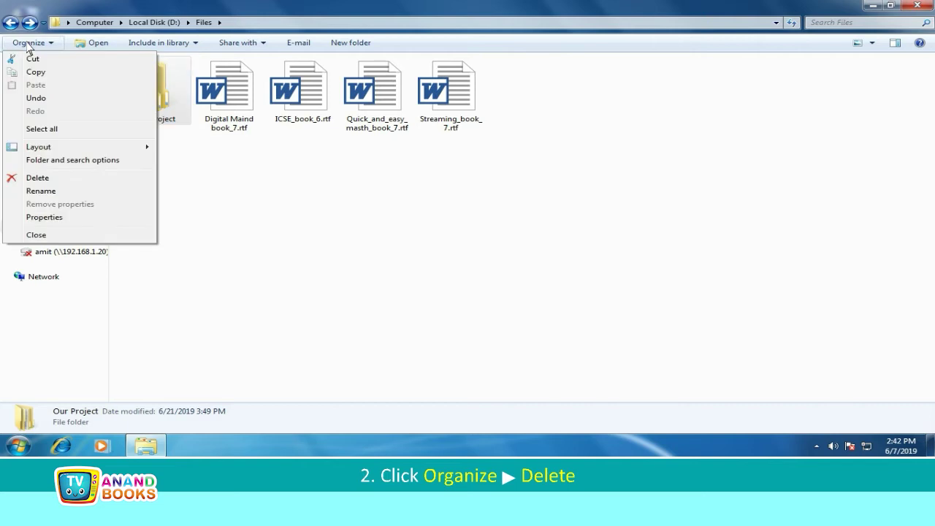
pyautogui.click(38, 177)
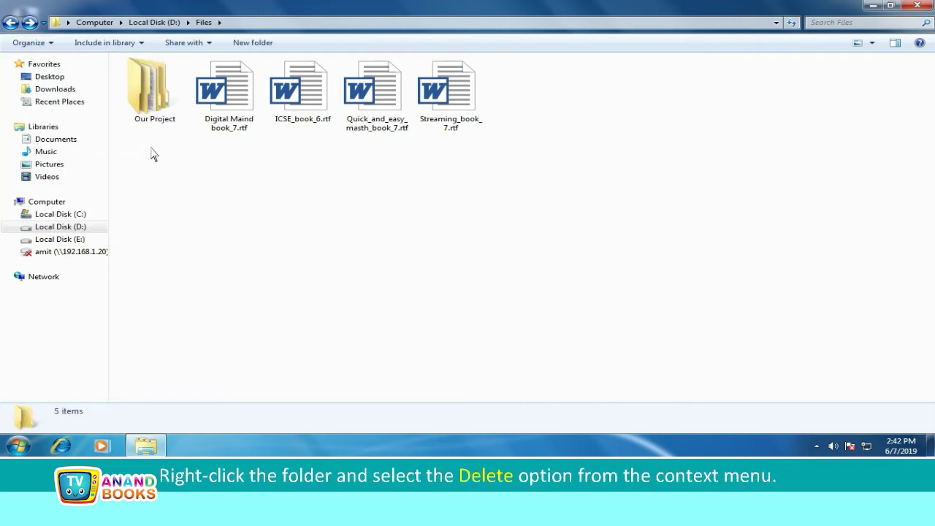
pyautogui.rightClick(146, 74)
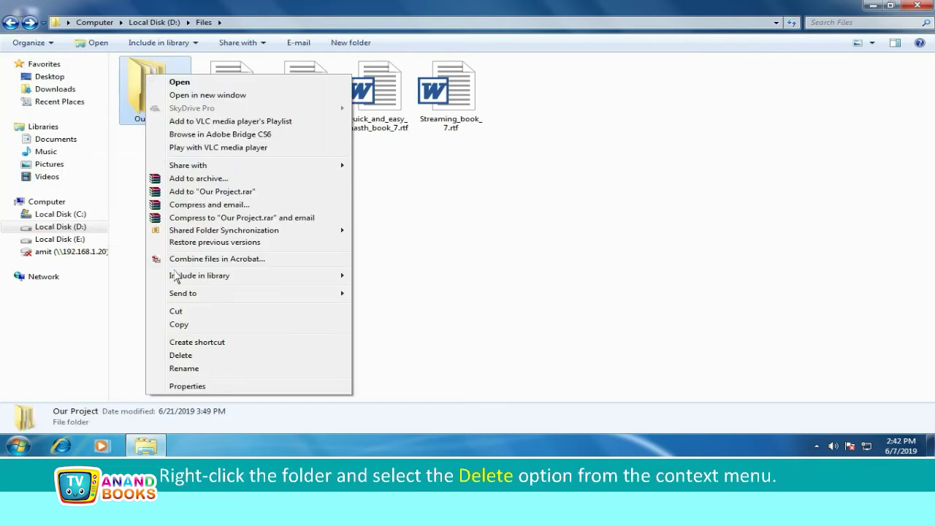
pyautogui.click(180, 355)
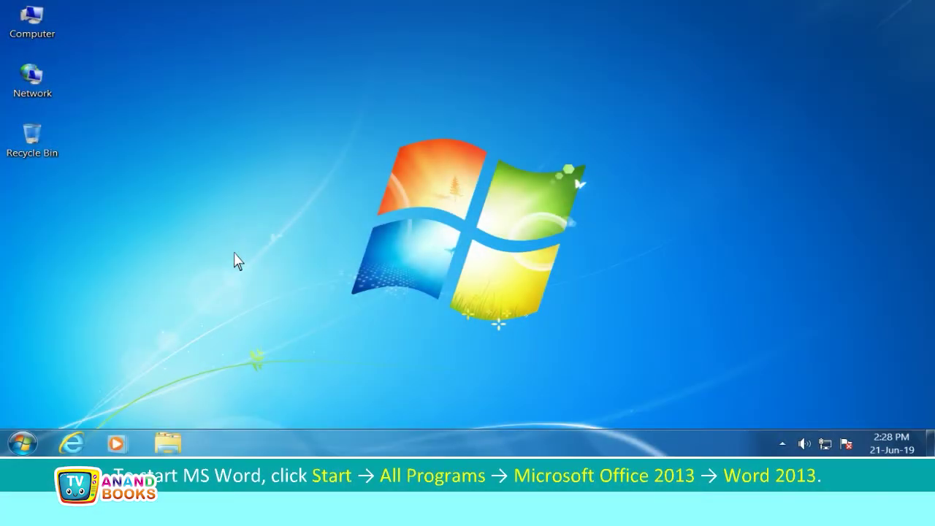
# Launch Word 2013 from the Microsoft Office 2013 program group
pyautogui.click(23, 443)
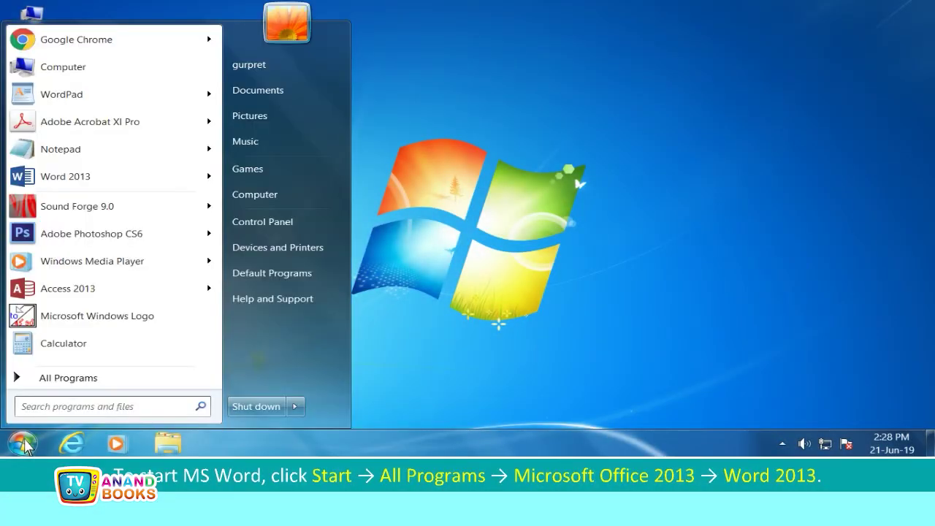
pyautogui.click(74, 379)
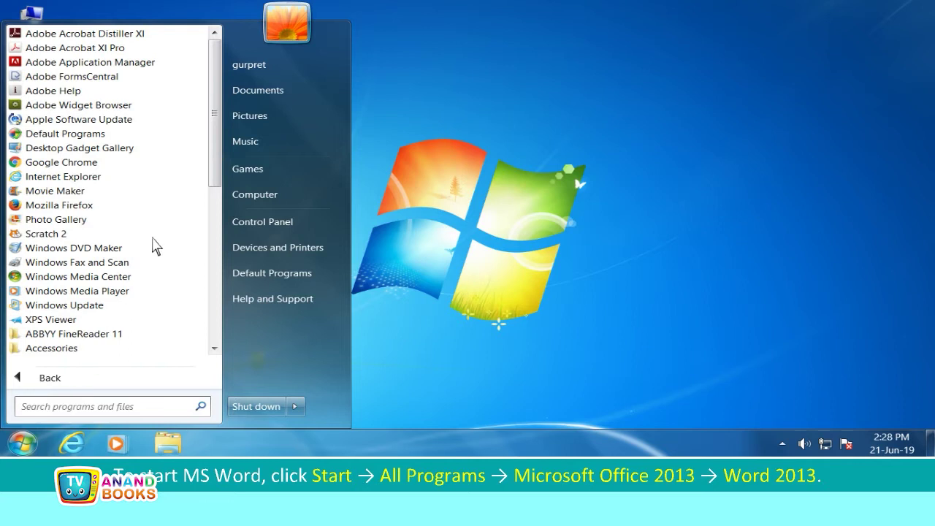
pyautogui.click(218, 265)
pyautogui.click(75, 133)
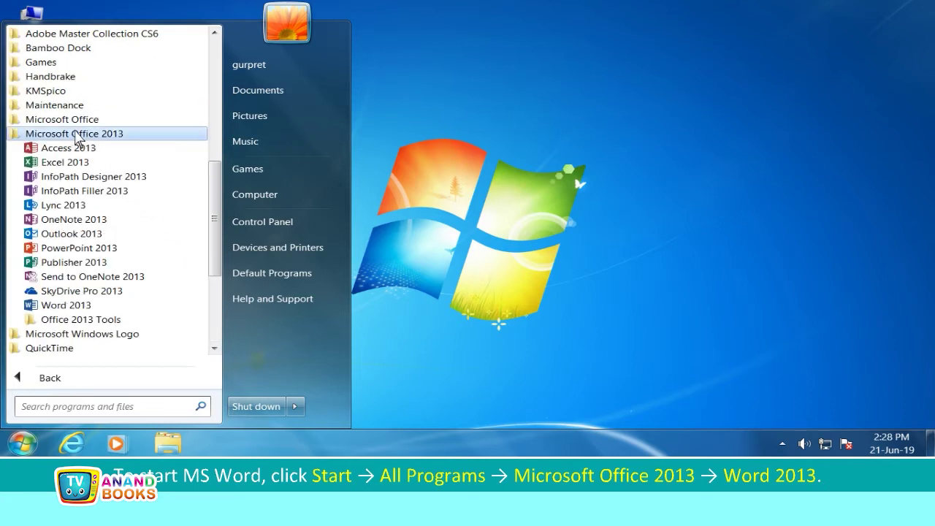
pyautogui.click(60, 305)
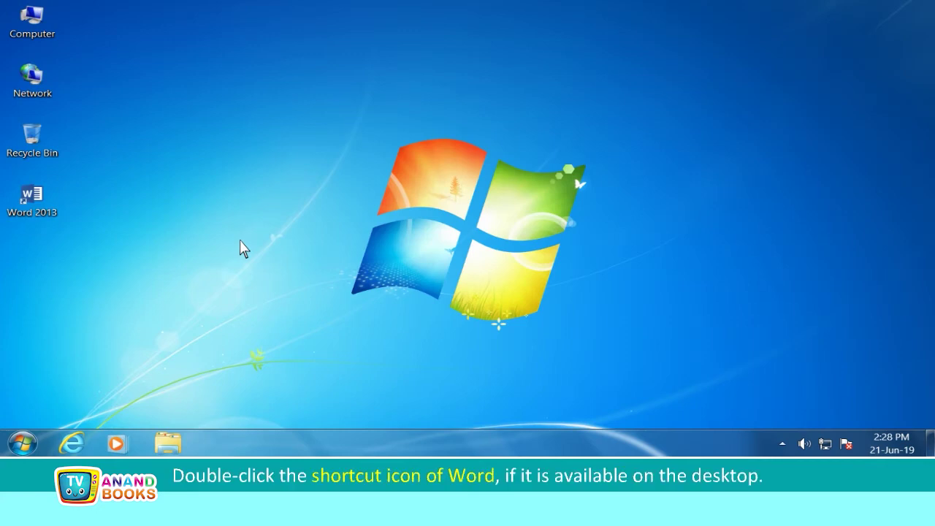
# Launch Word 2013 from its desktop shortcut and create a blank document
pyautogui.doubleClick(31, 199)
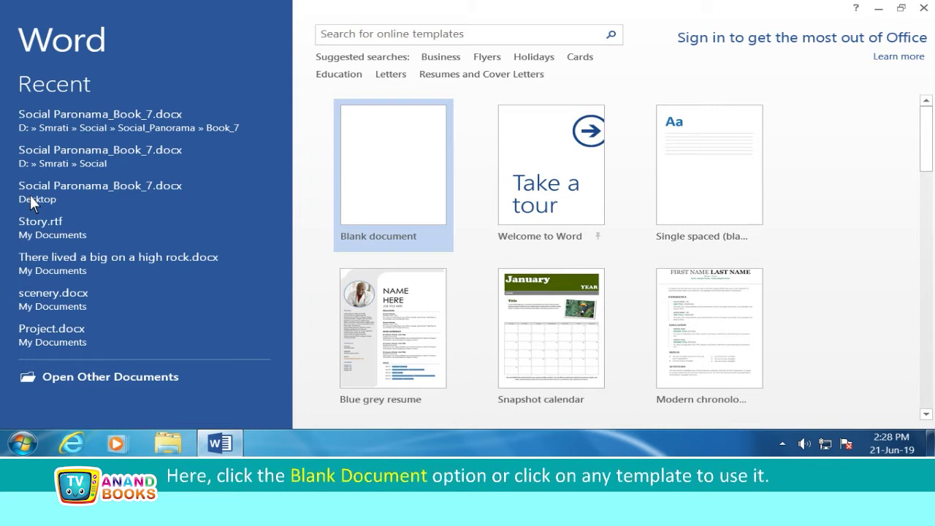
pyautogui.click(397, 192)
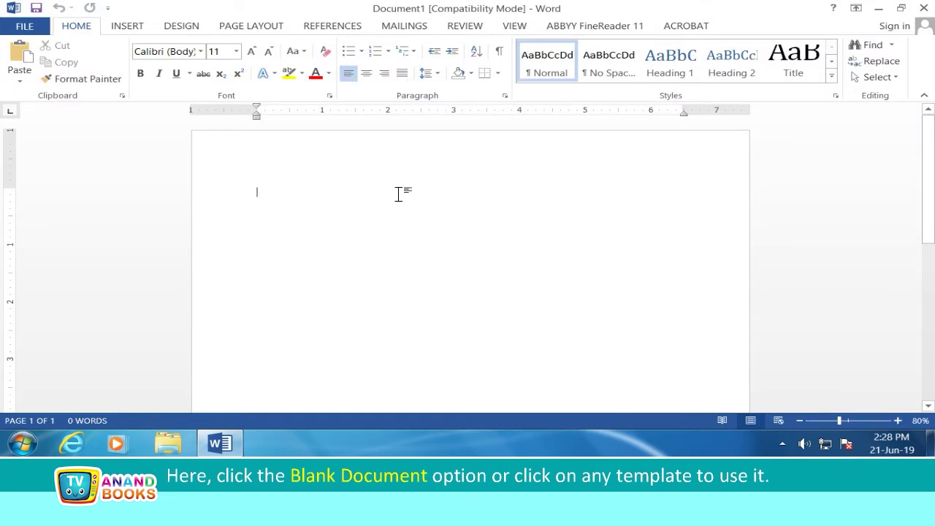
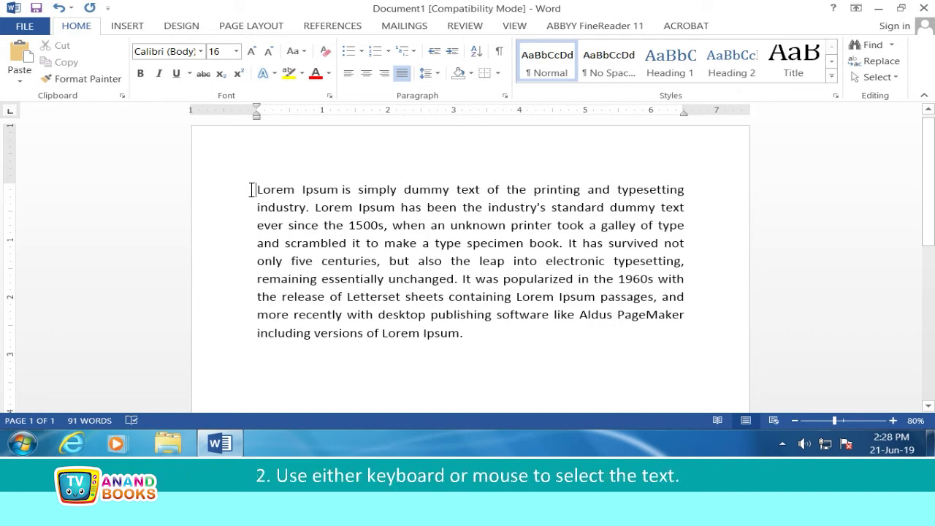
# Select the first line of the Lorem Ipsum paragraph
pyautogui.moveTo(251, 190); pyautogui.dragTo(698, 191)
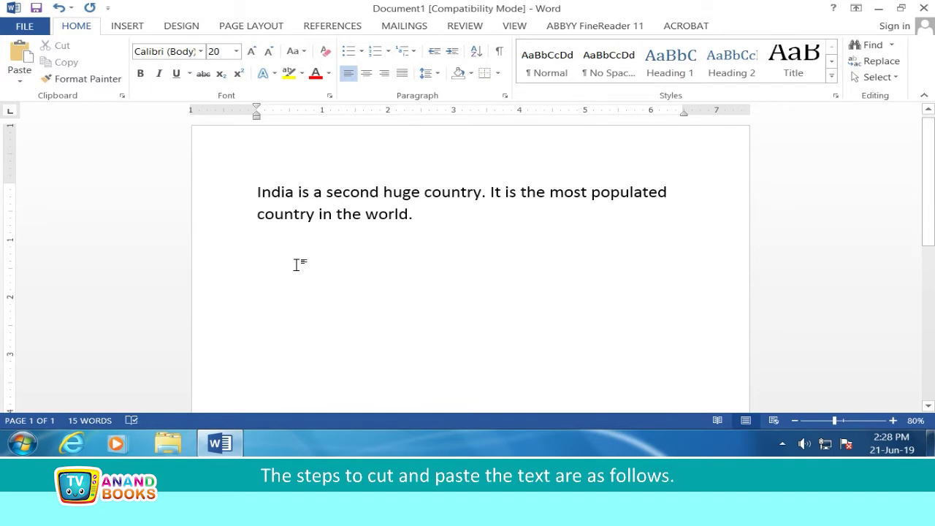
# Cut the word "second" from the first sentence and paste it before "most populated" in the second sentence
pyautogui.doubleClick(345, 192)
pyautogui.hotkey('ctrl', 'c')
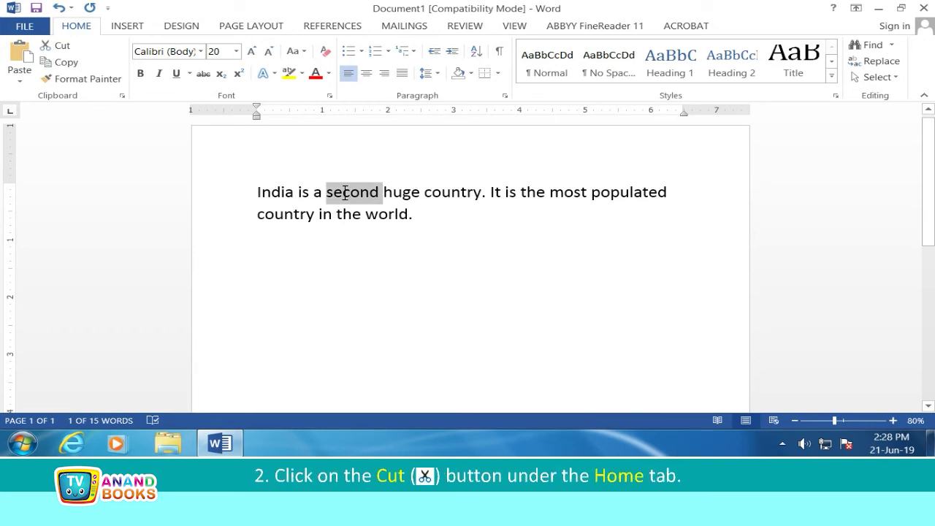
pyautogui.click(63, 46)
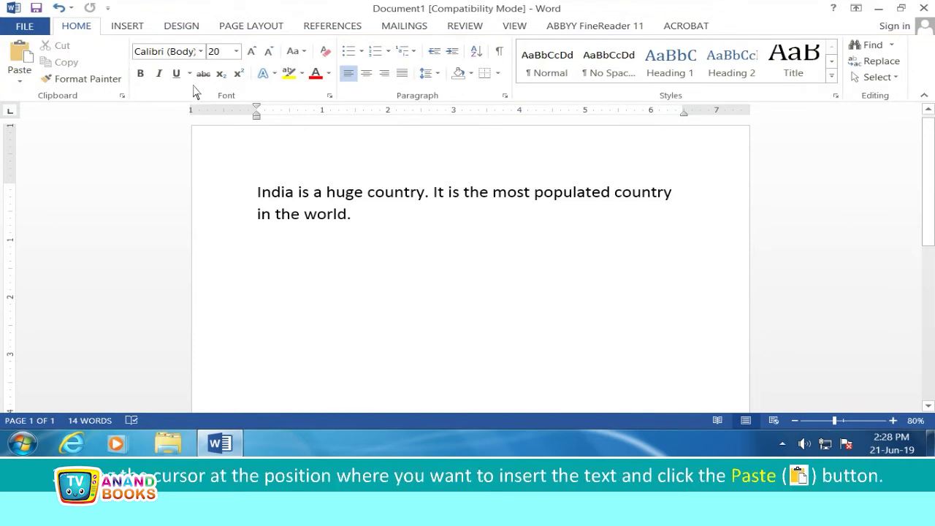
pyautogui.click(489, 192)
pyautogui.click(22, 57)
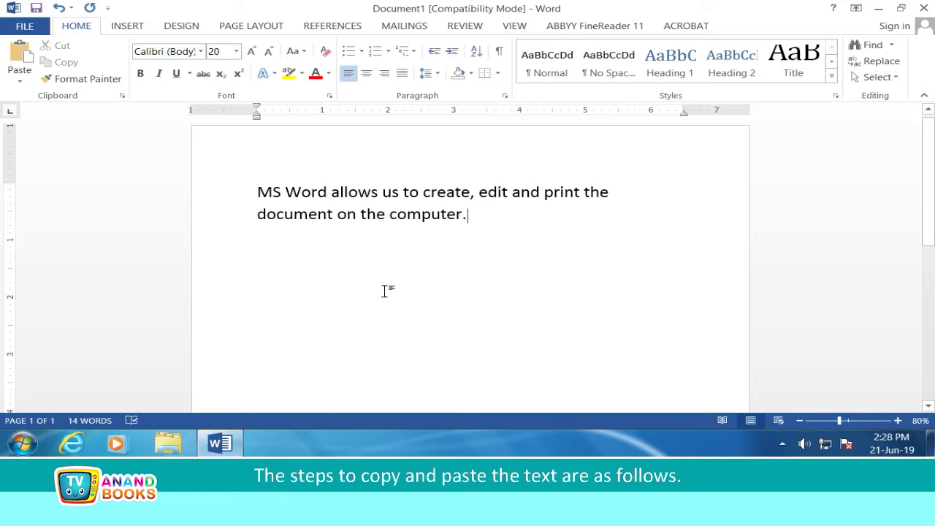
# Copy the whole "MS Word allows us to create..." paragraph and paste it below the original
pyautogui.tripleClick(266, 191)
pyautogui.hotkey('ctrl', 'c')
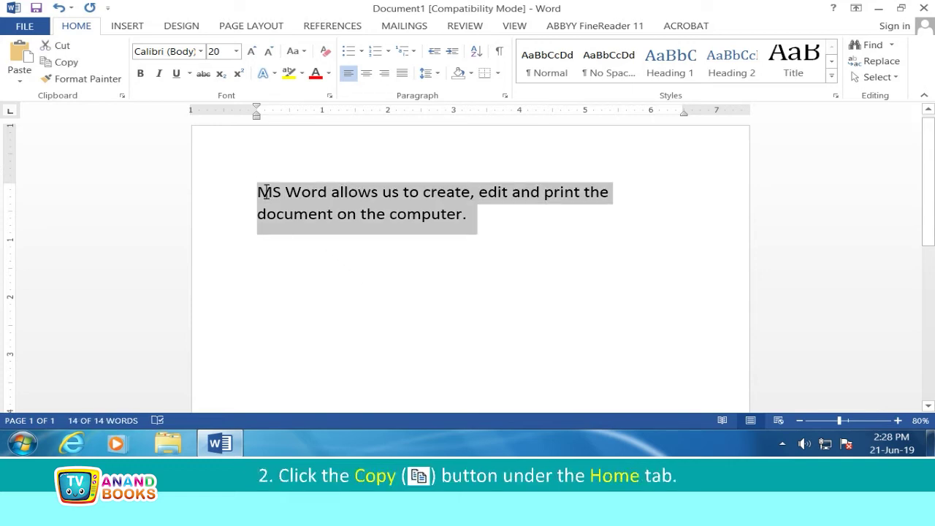
pyautogui.click(65, 62)
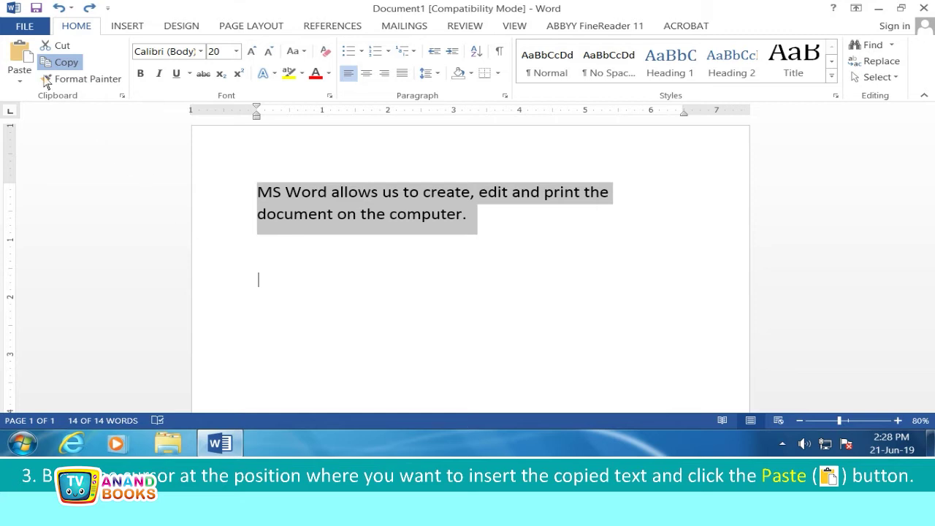
pyautogui.click(24, 57)
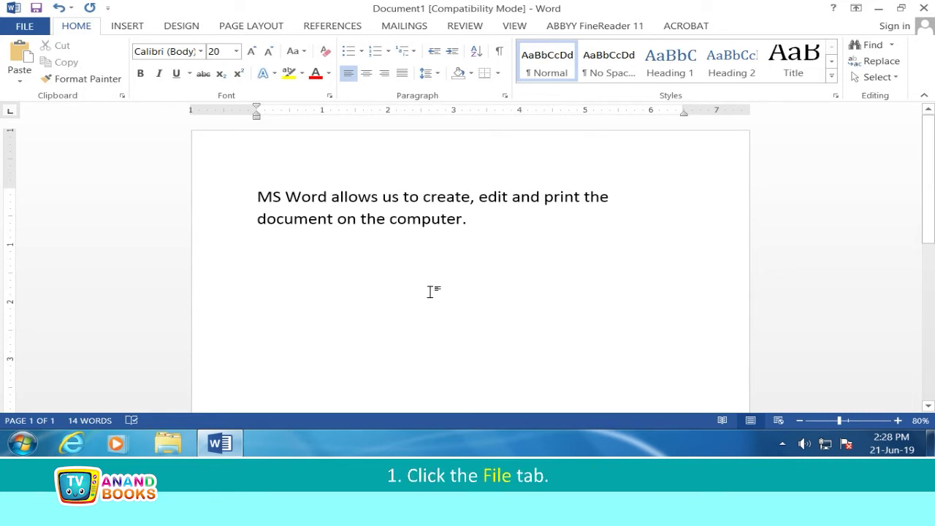
# Save the document as "My word file" in Word Document (*.docx) format in the computer's Downloads folder
pyautogui.click(25, 27)
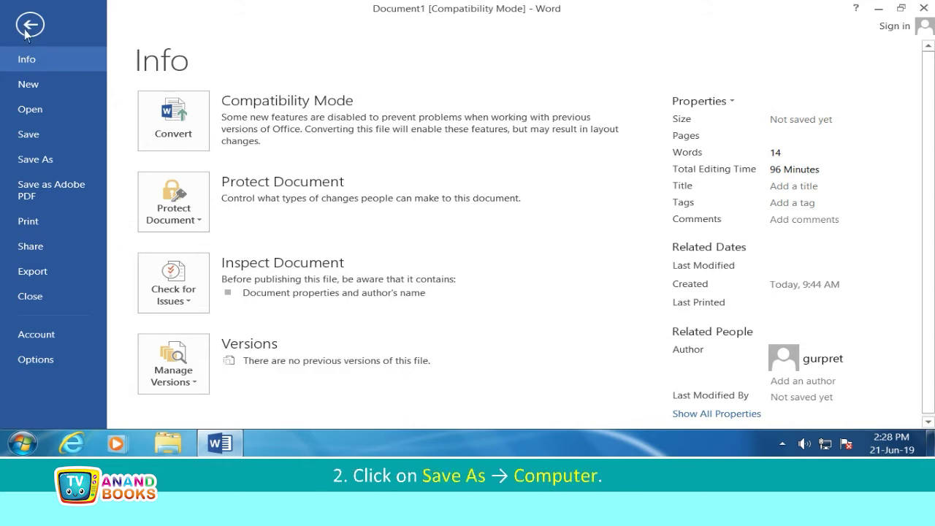
pyautogui.click(40, 159)
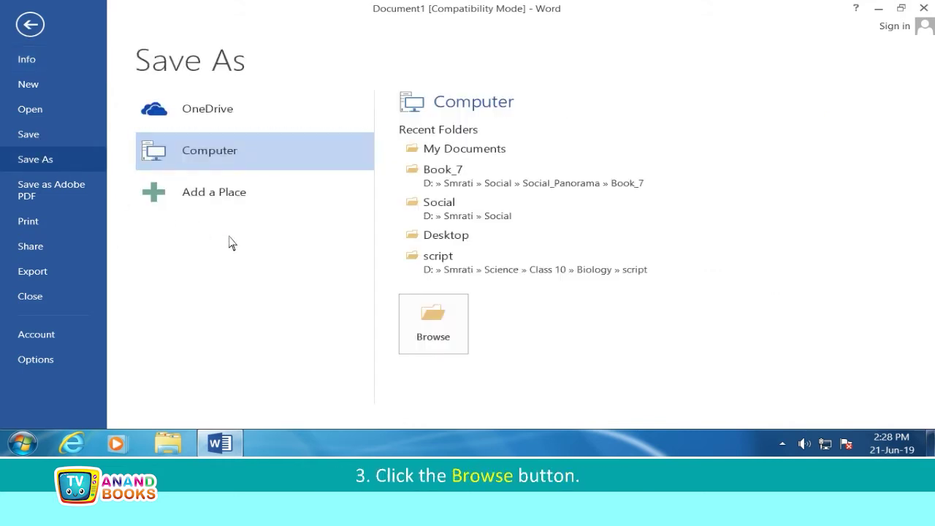
pyautogui.click(431, 322)
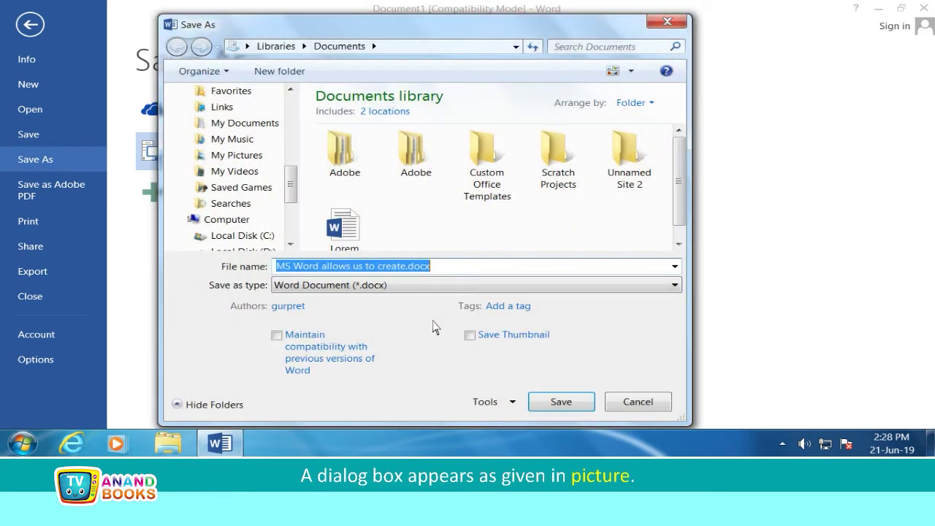
pyautogui.click(290, 132)
pyautogui.click(232, 146)
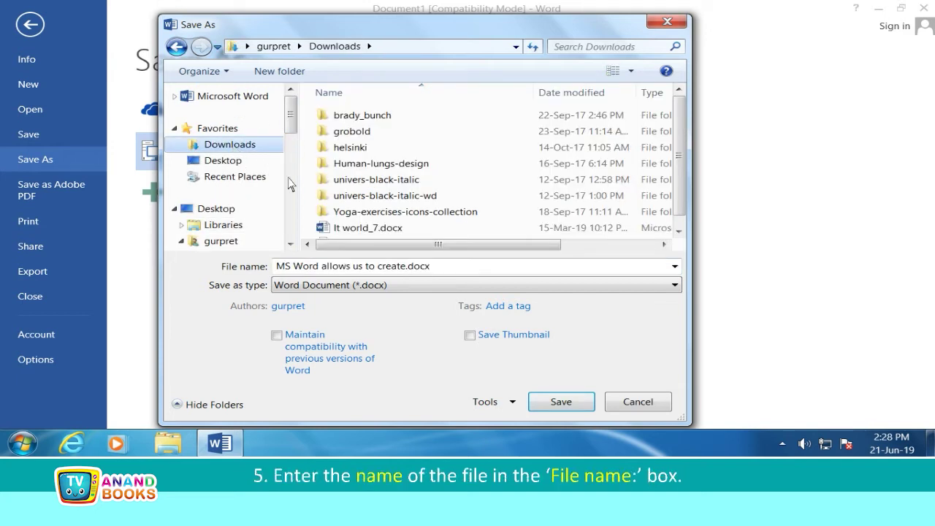
pyautogui.click(436, 270)
pyautogui.hotkey('ctrl', 'a')
pyautogui.write('My word file')
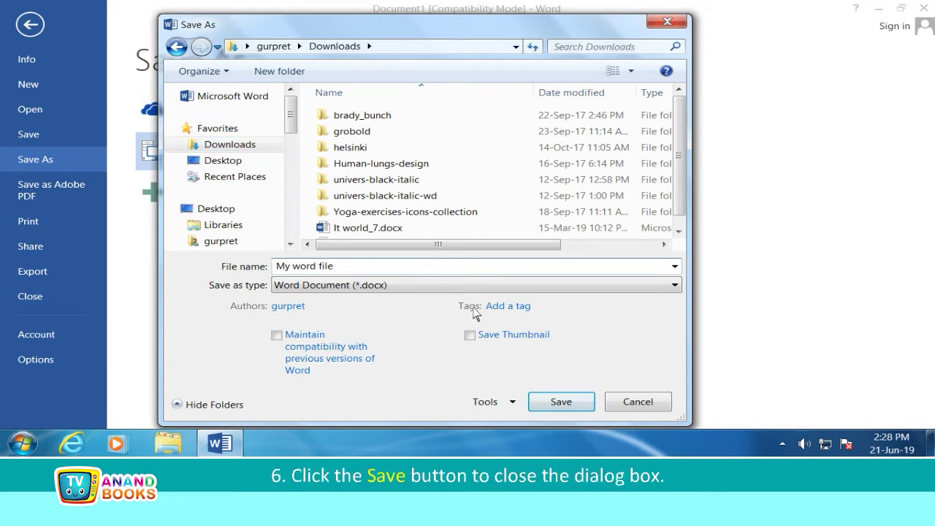
pyautogui.click(561, 402)
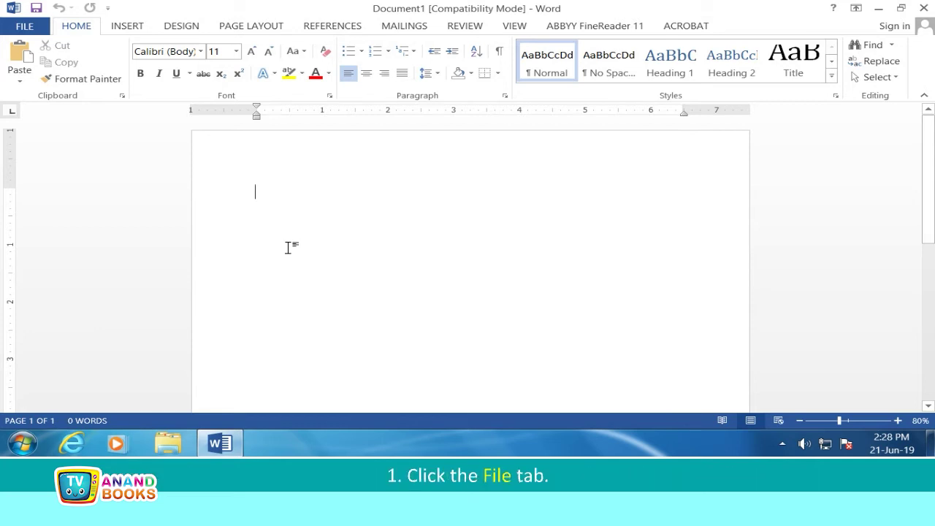
# Open My word file.docx from the computer's Downloads folder
pyautogui.click(26, 26)
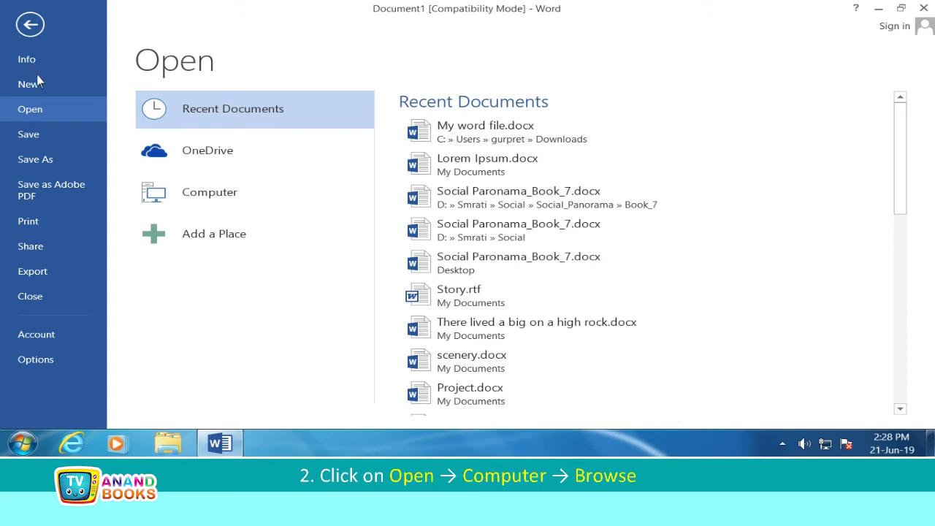
pyautogui.click(216, 197)
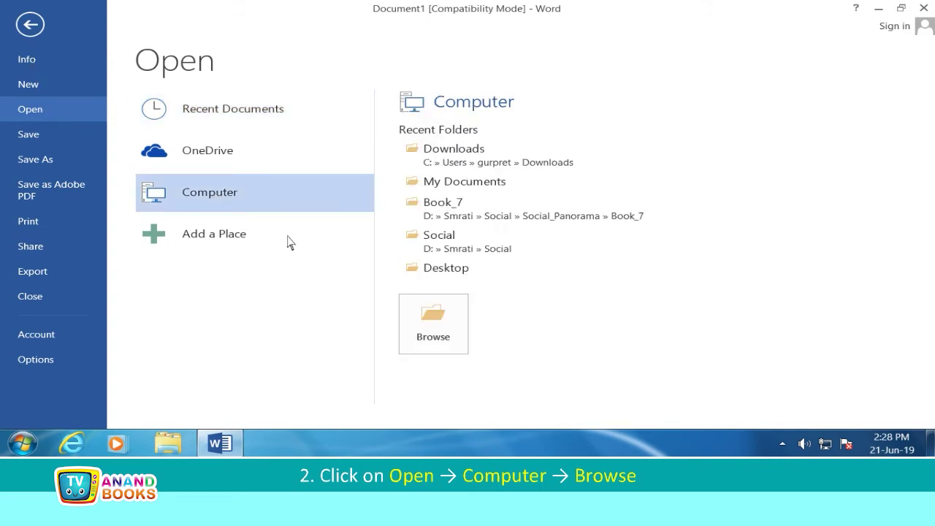
pyautogui.click(433, 325)
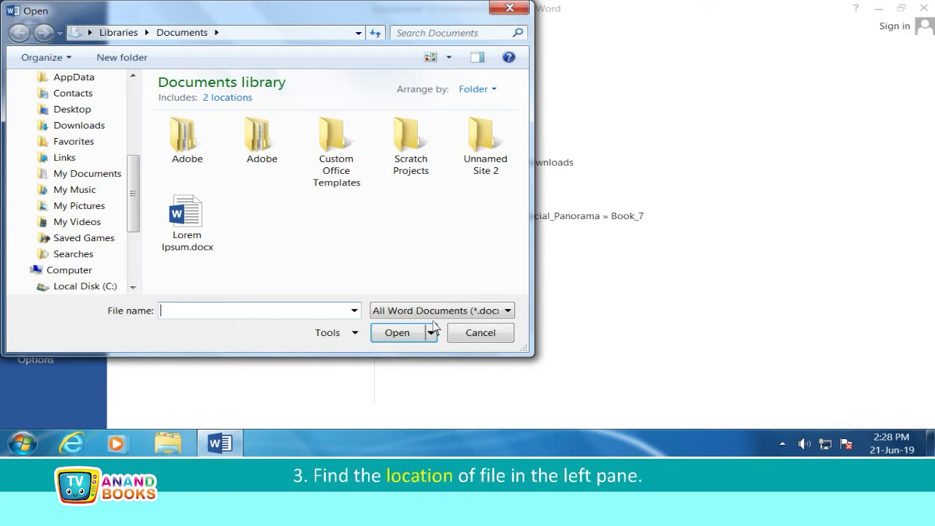
pyautogui.moveTo(133, 191); pyautogui.dragTo(133, 117)
pyautogui.click(73, 131)
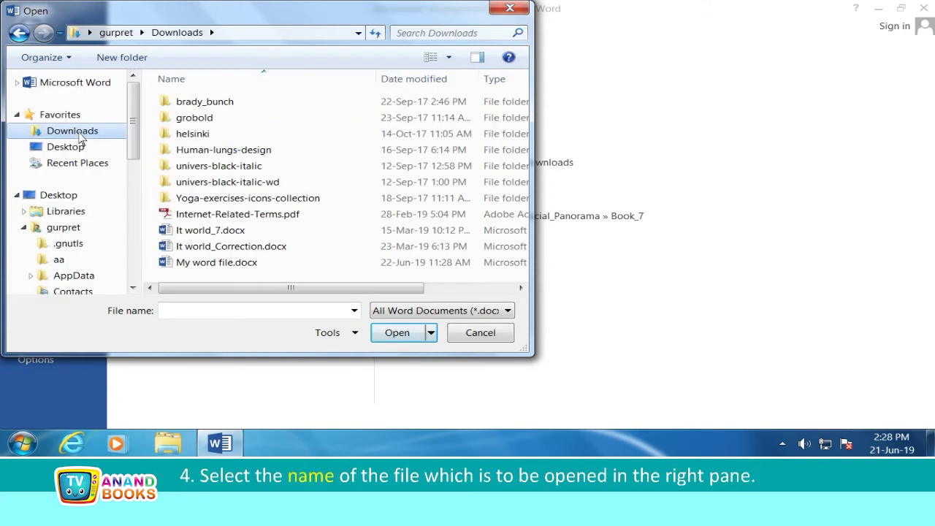
pyautogui.click(228, 264)
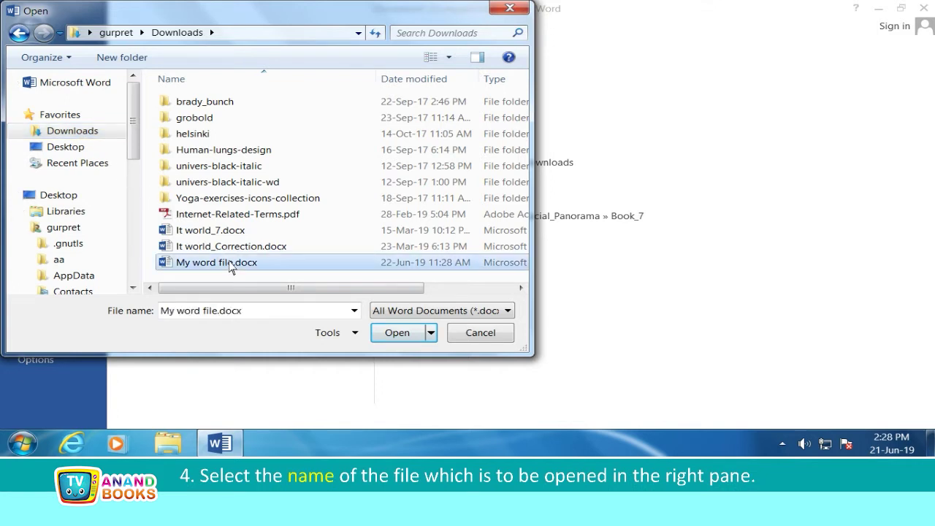
pyautogui.click(387, 331)
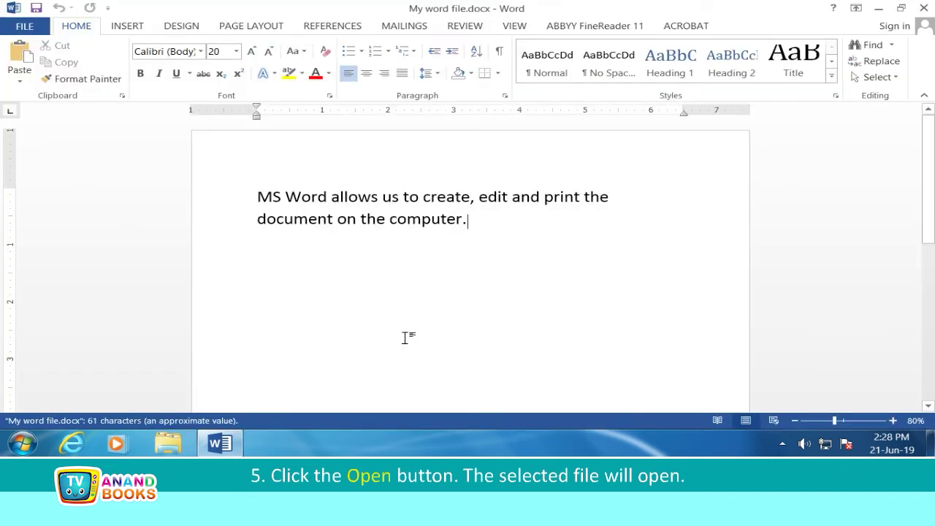
# Copy all the document's text and paste a duplicate below it, separated by an empty paragraph
pyautogui.hotkey('ctrl', 'a')
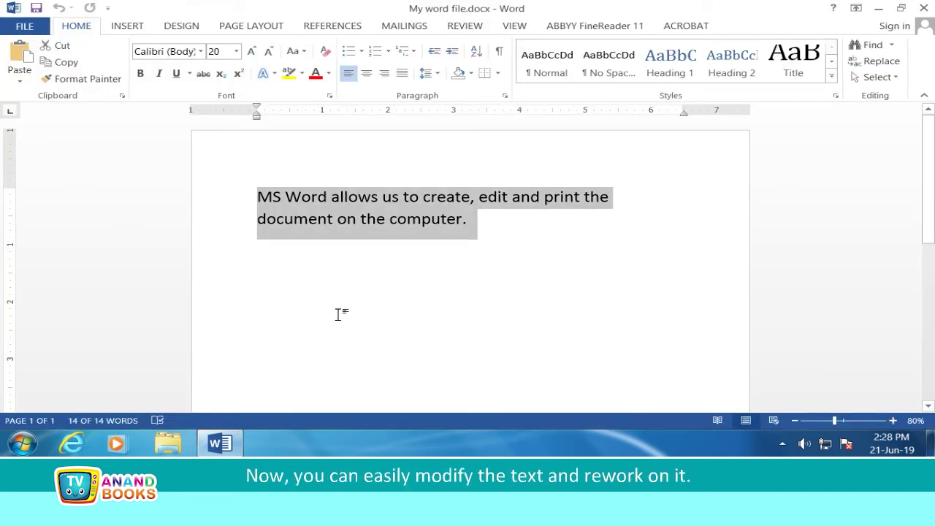
pyautogui.hotkey('ctrl', 'c')
pyautogui.hotkey('ctrl', 'End')
pyautogui.press('Return')
pyautogui.press('Return')
pyautogui.hotkey('ctrl', 'v')
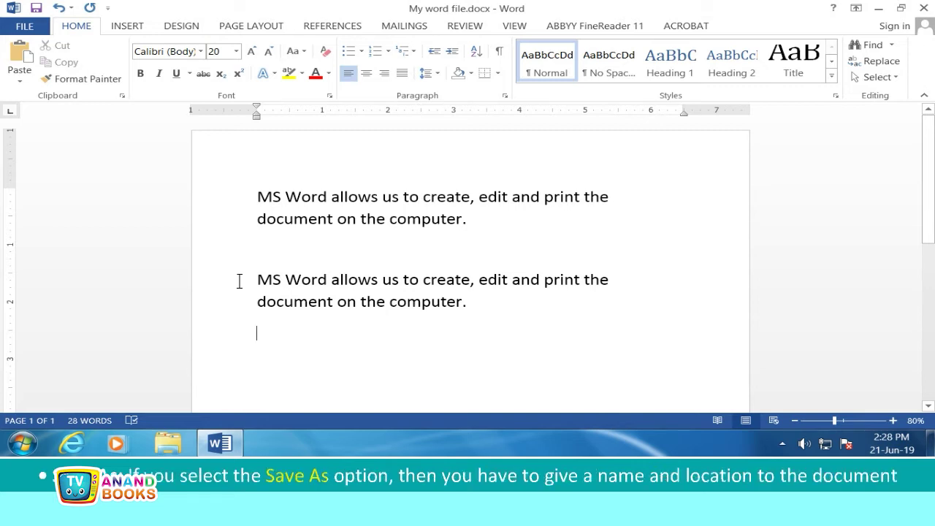
# Close My word file.docx and exit Word
pyautogui.click(26, 26)
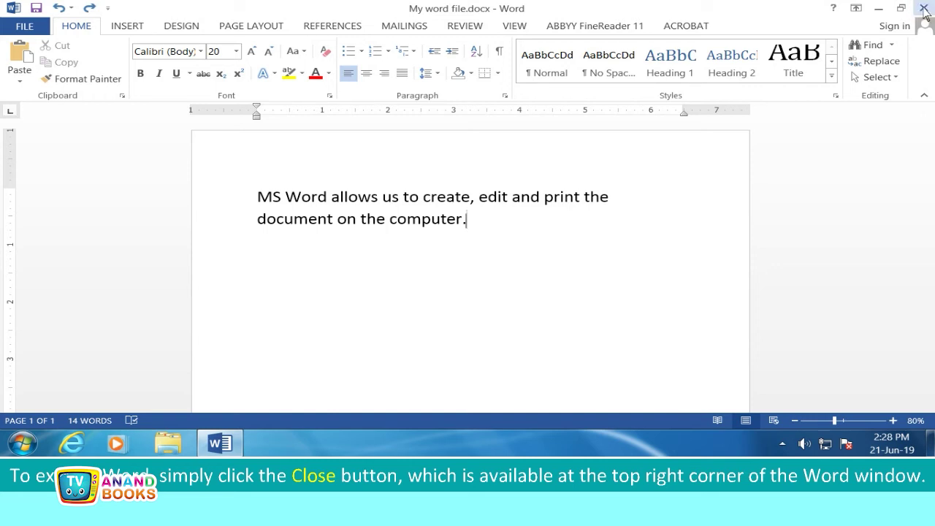
pyautogui.click(923, 8)
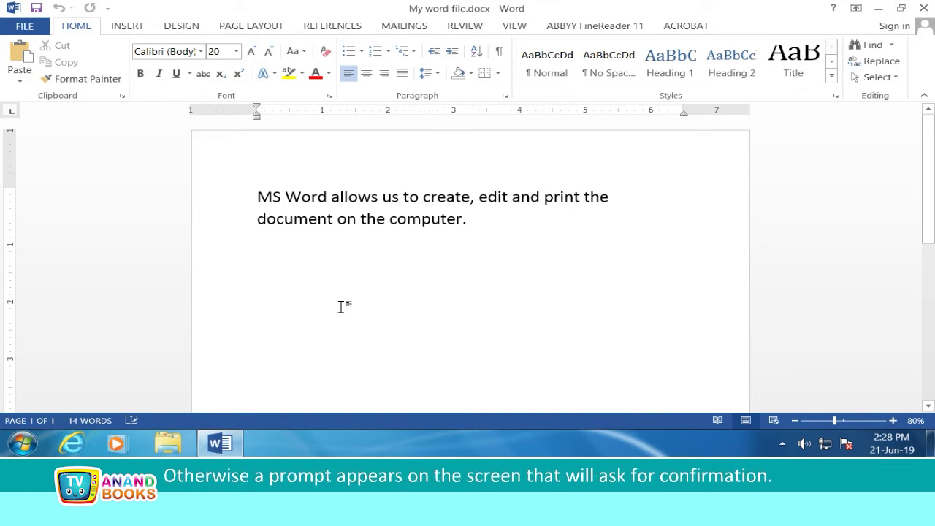
pyautogui.hotkey('alt', 'F4')
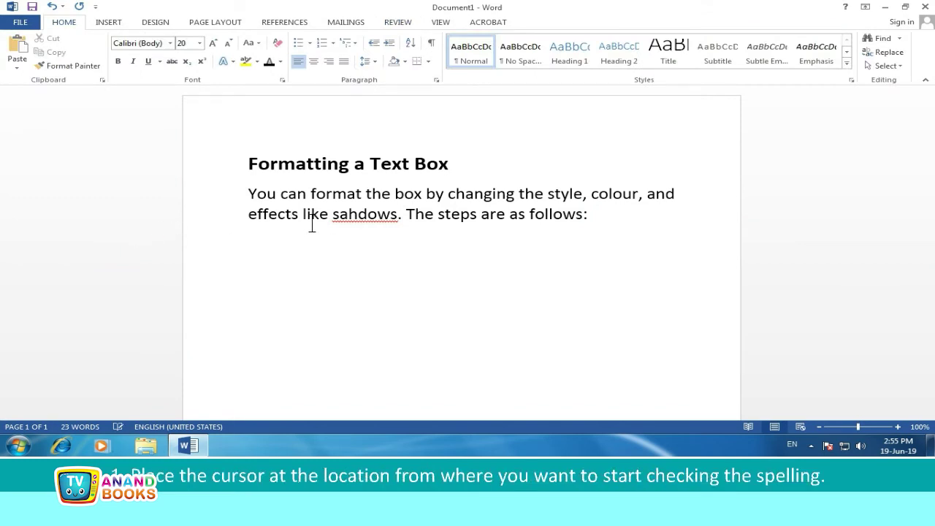
# Run the spelling and grammar check from after "sahdows" and correct that word to "shadows"
pyautogui.click(401, 216)
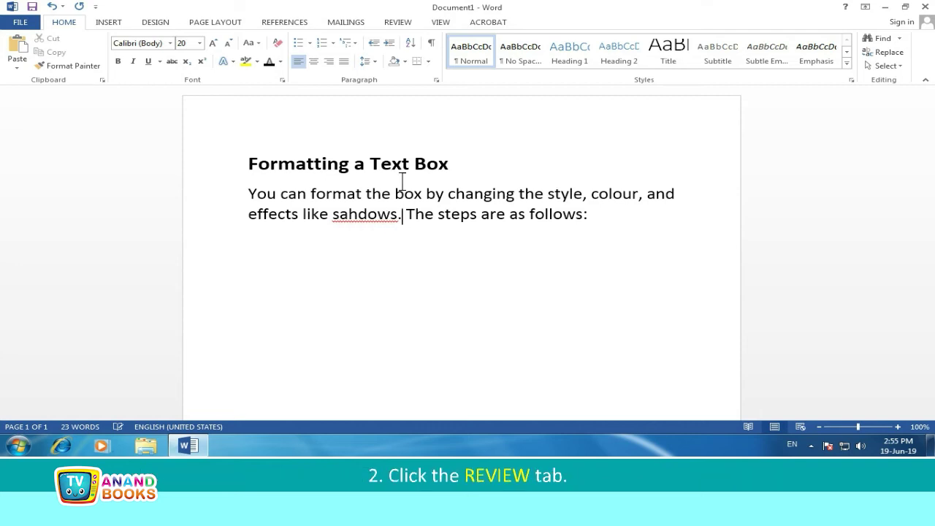
pyautogui.click(396, 22)
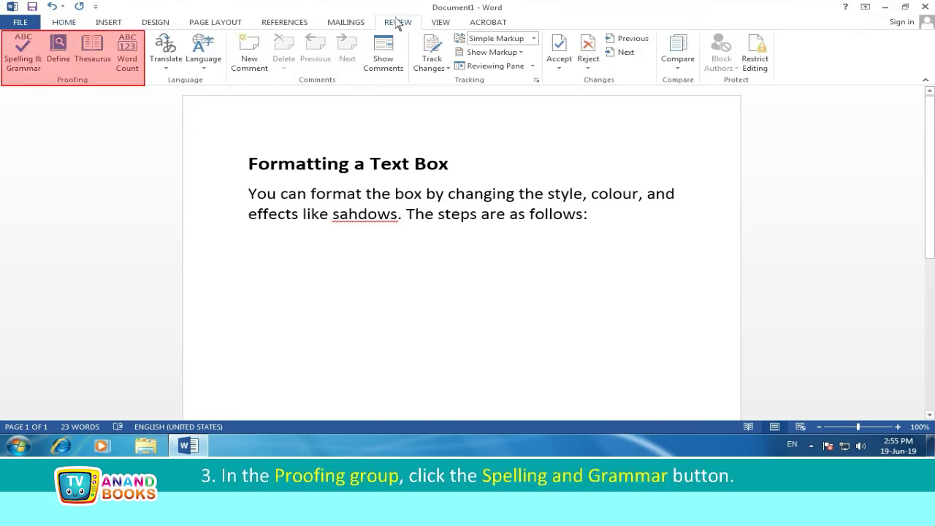
pyautogui.click(22, 50)
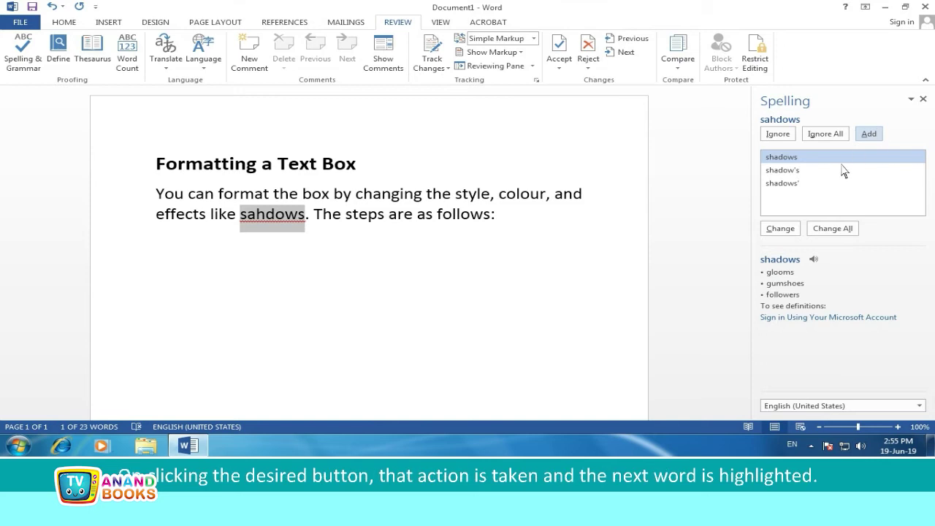
pyautogui.click(783, 229)
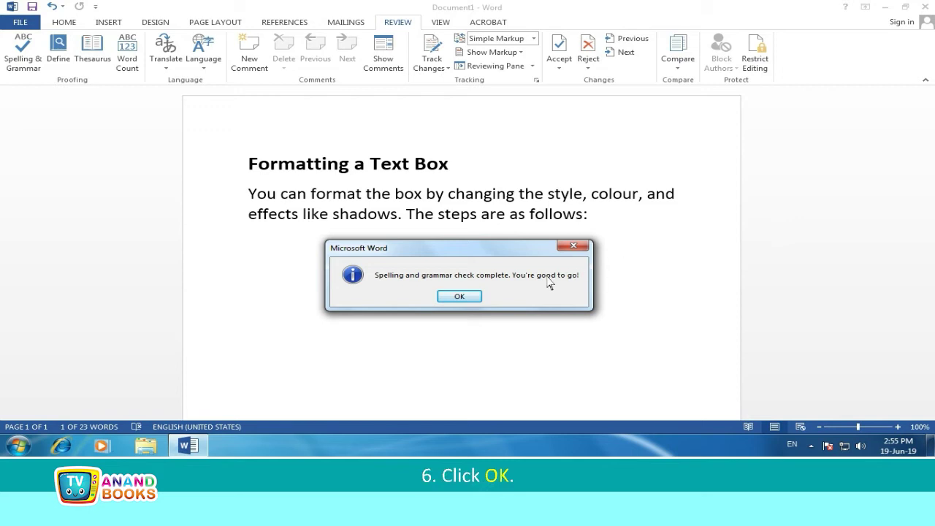
pyautogui.click(467, 298)
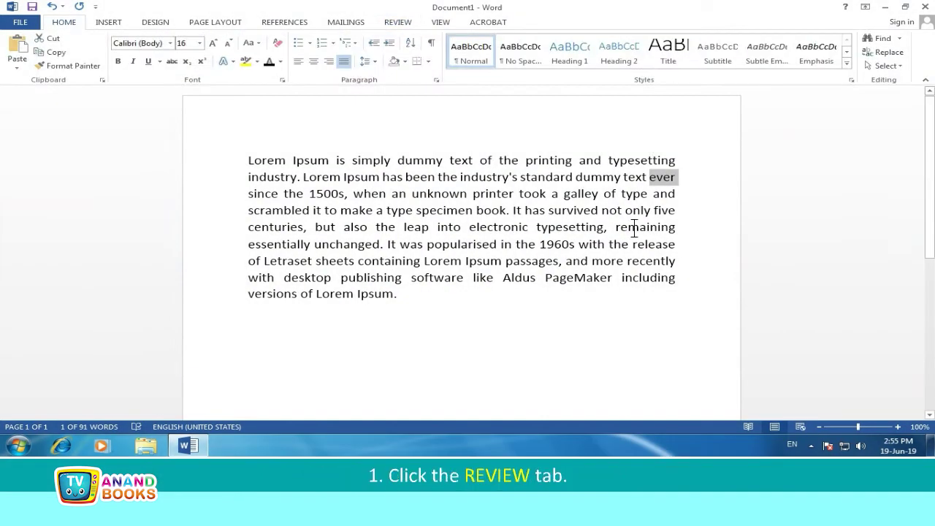
# Look up the selected word 'ever' in the Thesaurus and replace it with 'always'
pyautogui.click(397, 22)
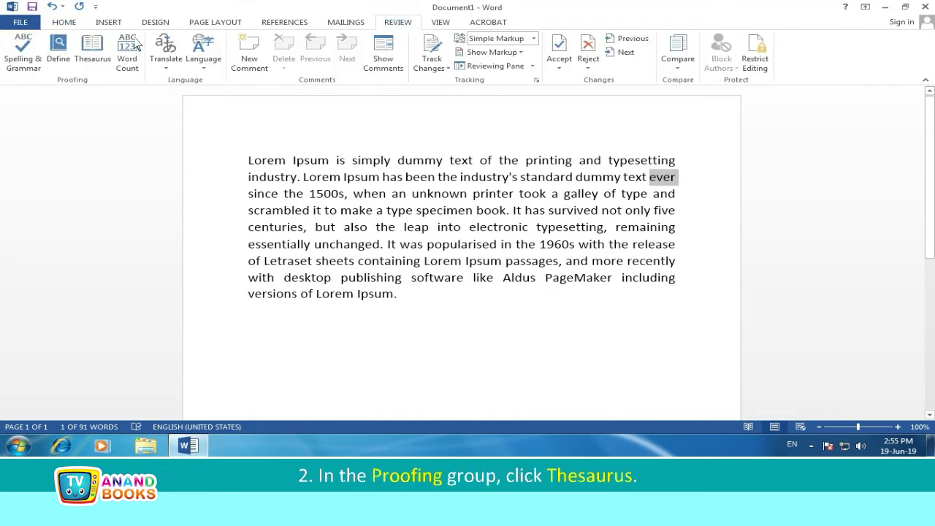
pyautogui.click(91, 48)
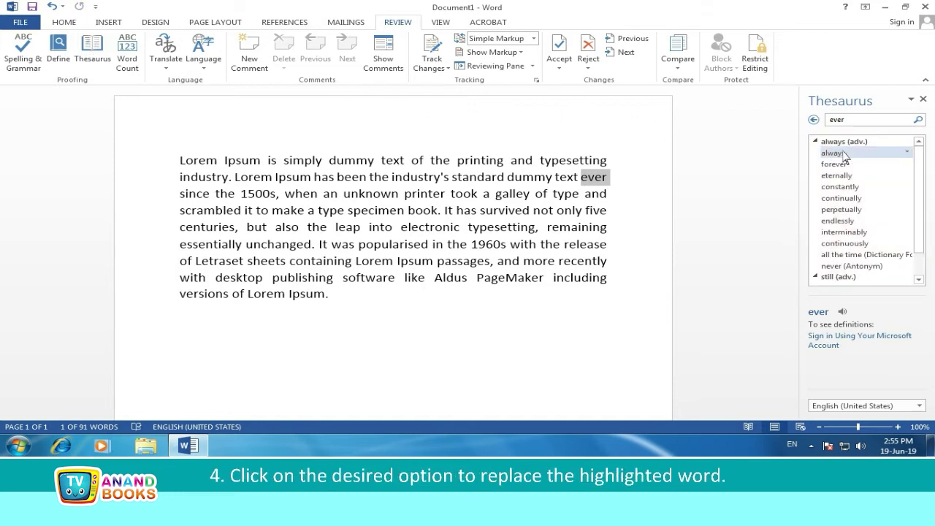
pyautogui.click(907, 154)
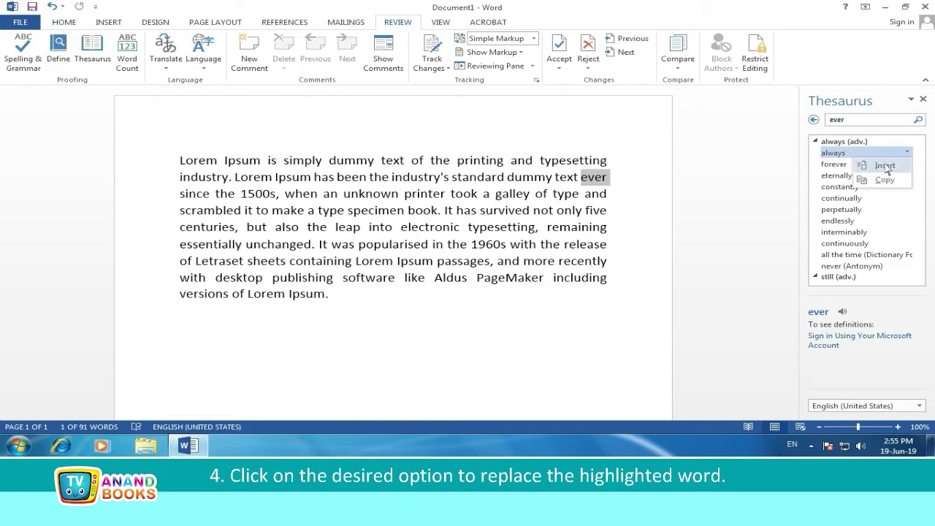
pyautogui.click(885, 166)
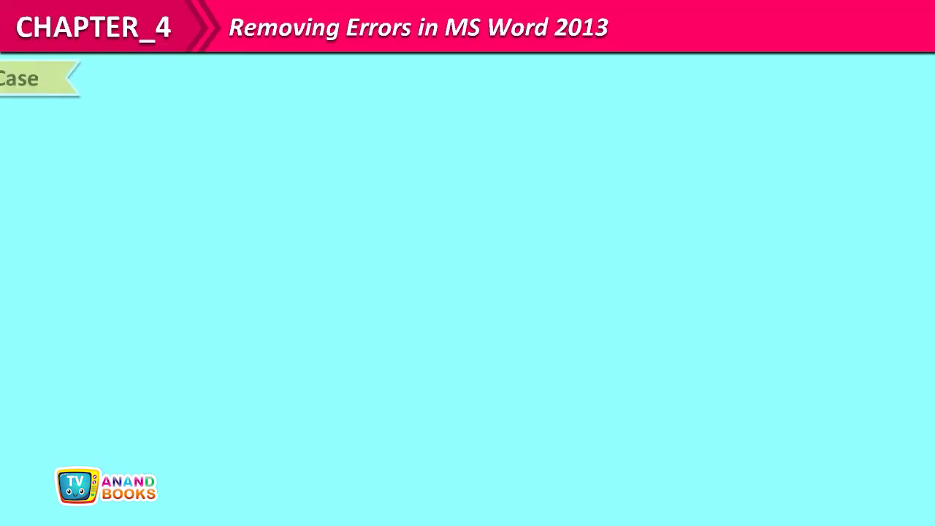
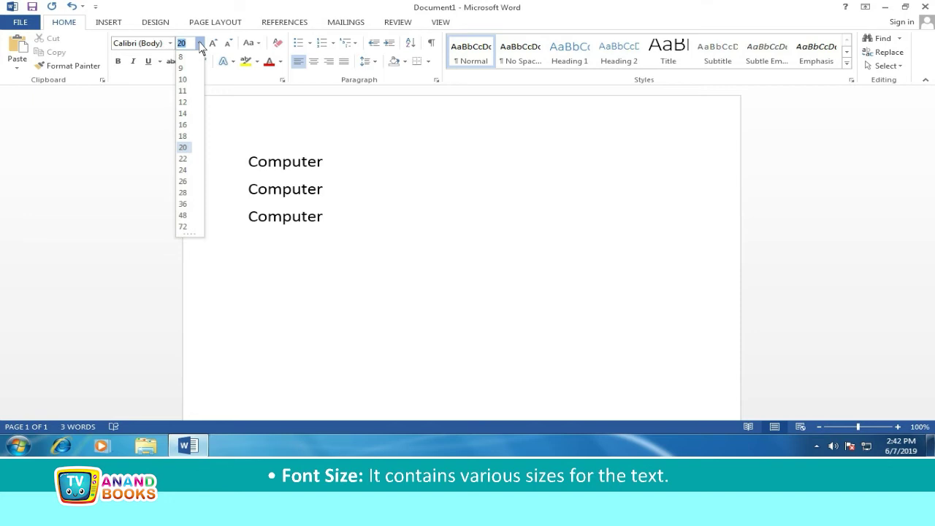
# Change the font color of the third 'Computer' line to a dark orange theme shade
pyautogui.click(279, 62)
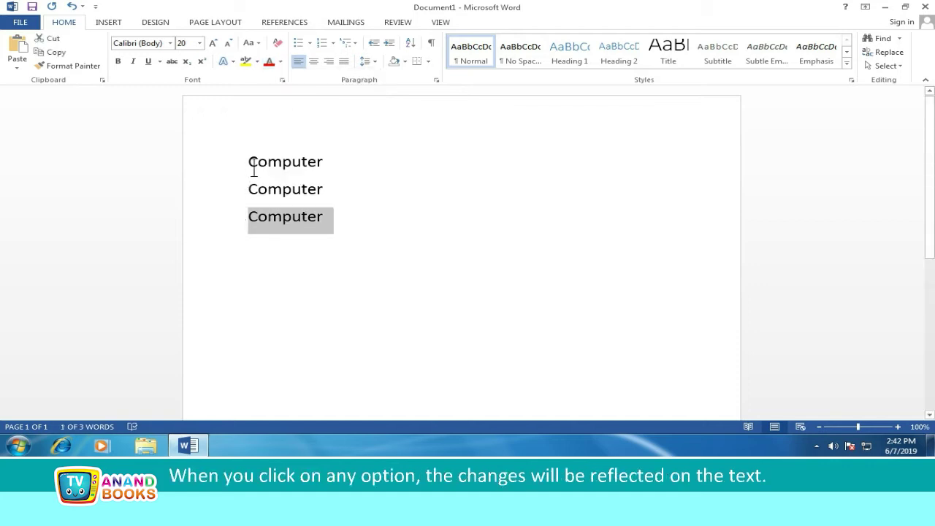
pyautogui.click(279, 62)
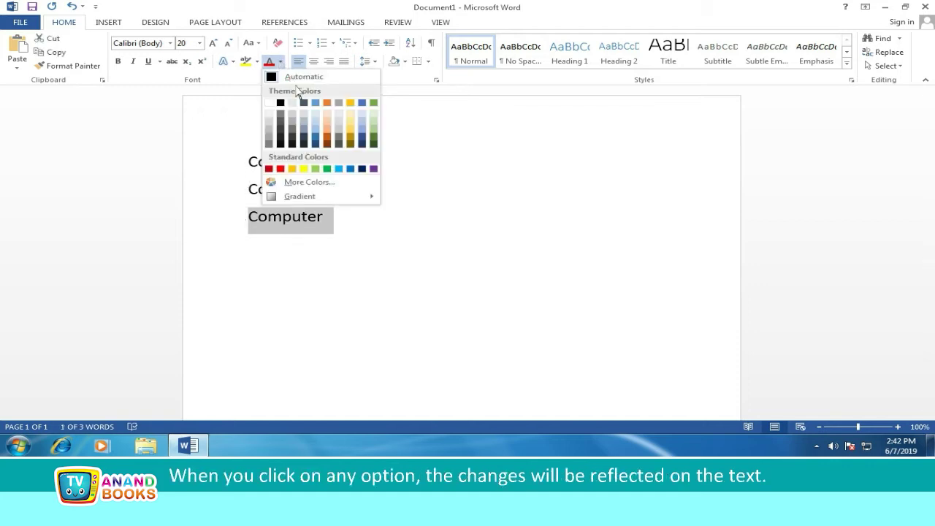
pyautogui.click(327, 136)
pyautogui.click(330, 142)
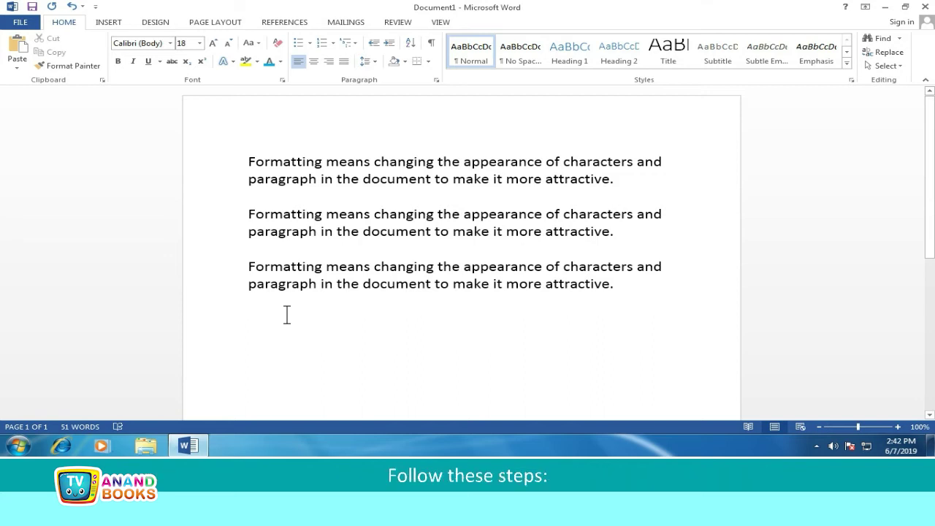
# Make the third 'Formatting means changing…' paragraph bold
pyautogui.moveTo(614, 284); pyautogui.dragTo(245, 268)
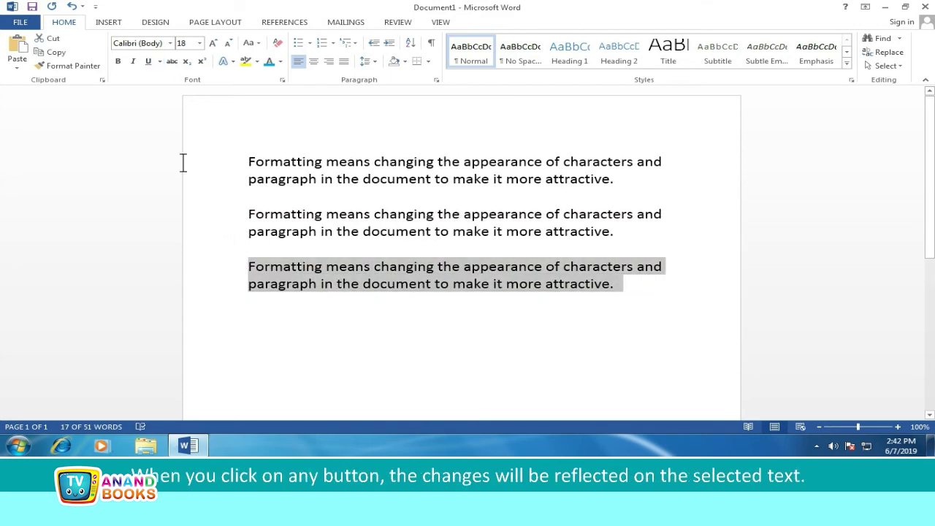
pyautogui.click(119, 61)
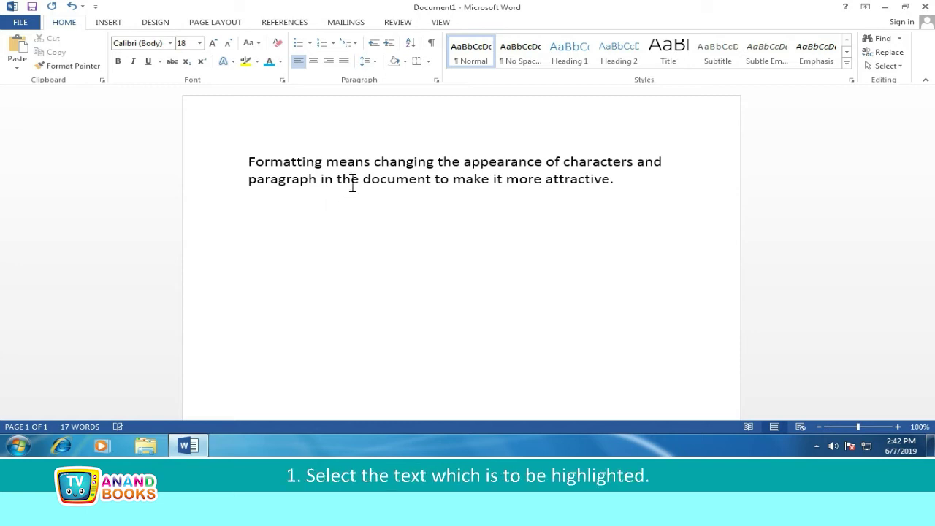
# Highlight the words 'Formatting means' in Turquoise, and remove the highlight by applying No Color
pyautogui.moveTo(371, 161); pyautogui.dragTo(246, 161)
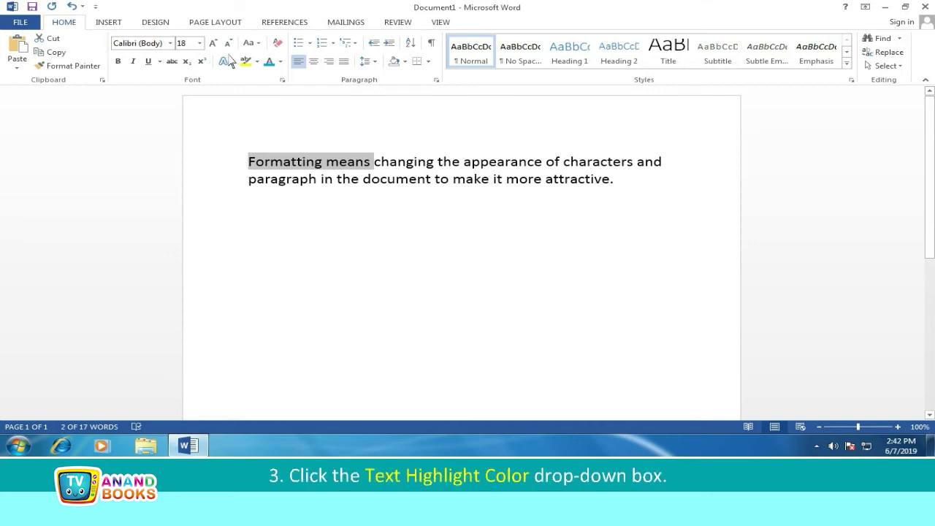
pyautogui.click(257, 62)
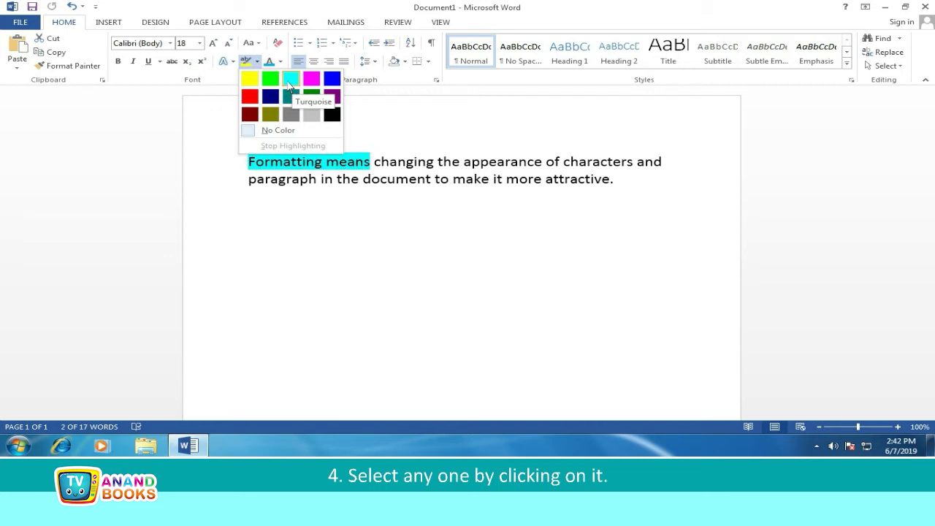
pyautogui.click(289, 79)
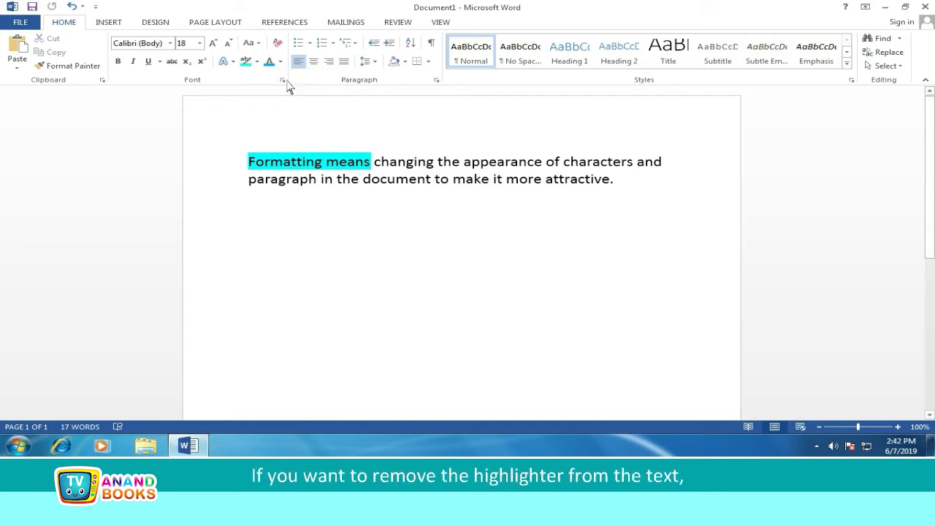
pyautogui.click(256, 62)
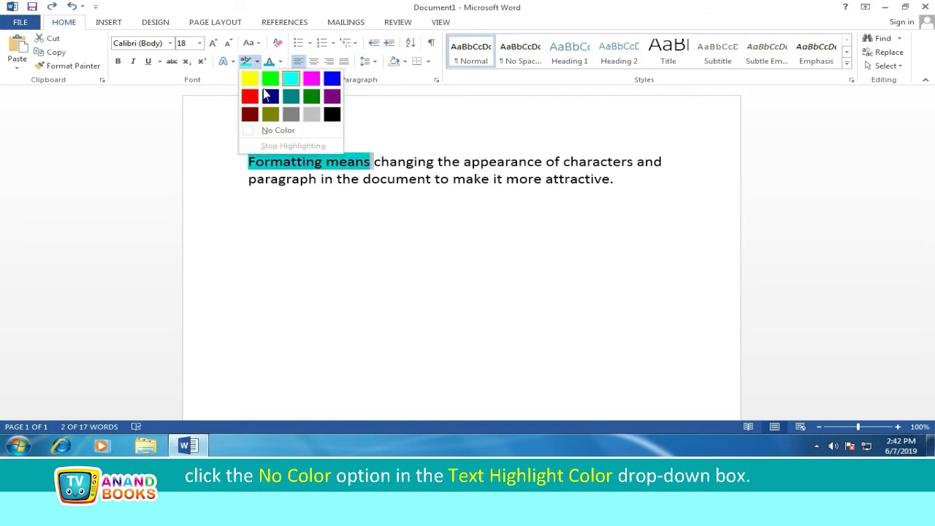
pyautogui.click(273, 131)
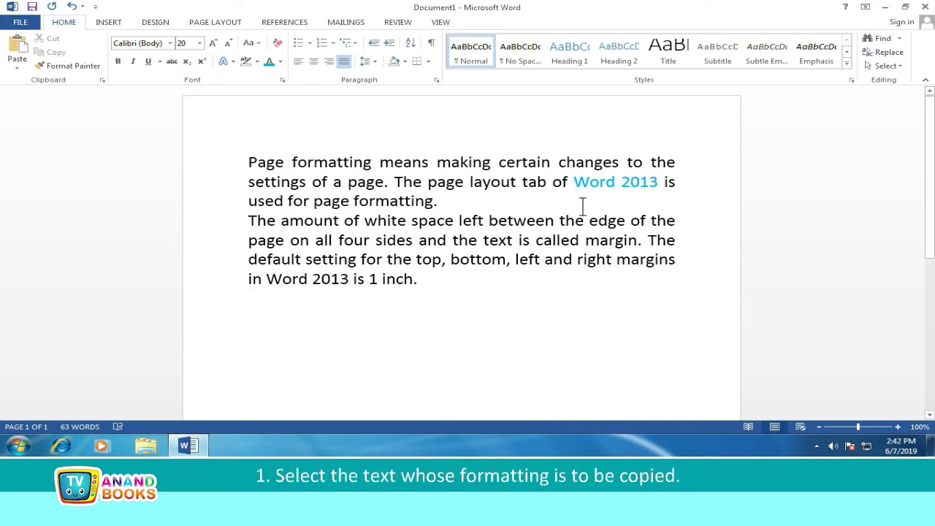
# Copy the formatting of the blue word 'Word' with Format Painter onto 'Word 2013' in the last line
pyautogui.moveTo(615, 182); pyautogui.dragTo(573, 182)
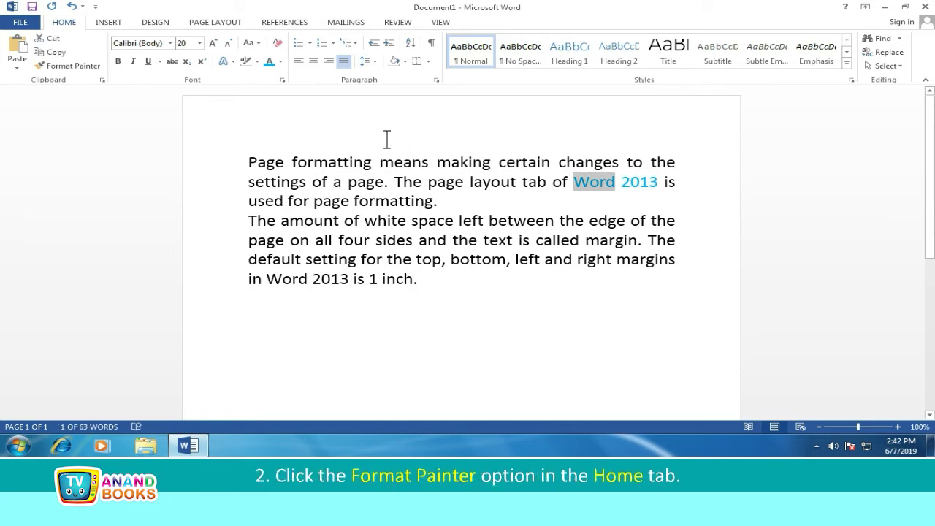
pyautogui.click(75, 68)
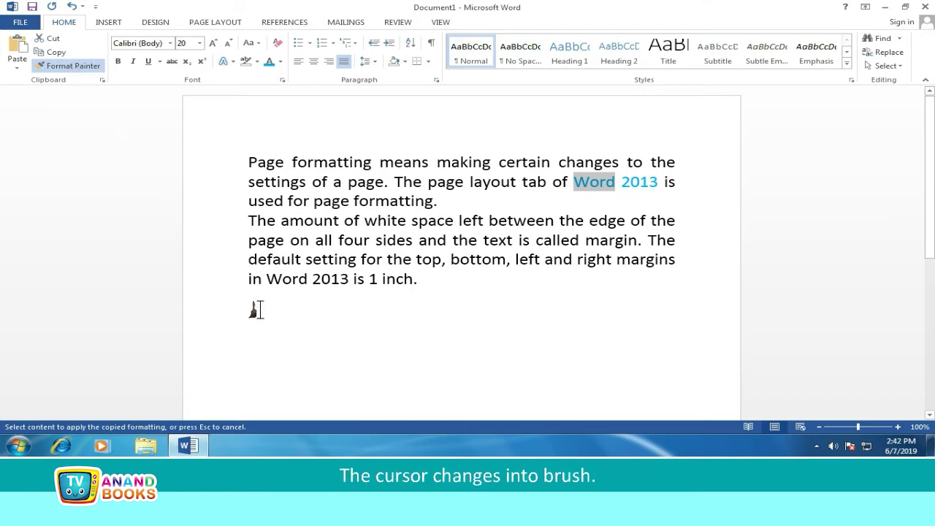
pyautogui.moveTo(349, 278); pyautogui.dragTo(263, 278)
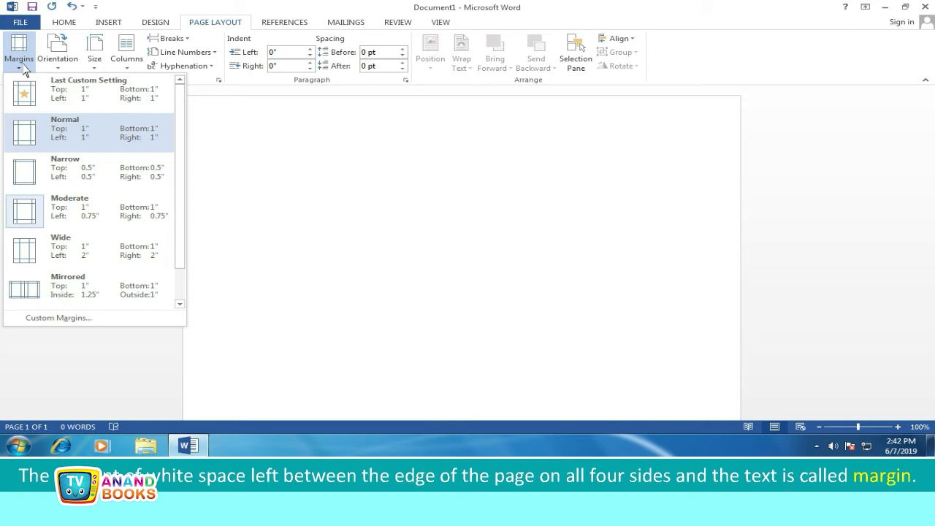
# Apply the Normal margin preset to the blank document
pyautogui.press('a')
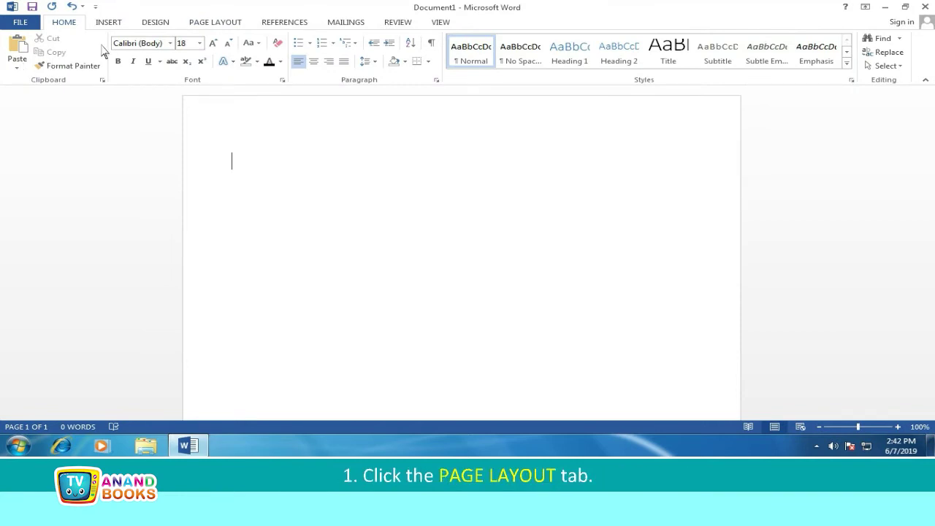
pyautogui.click(211, 23)
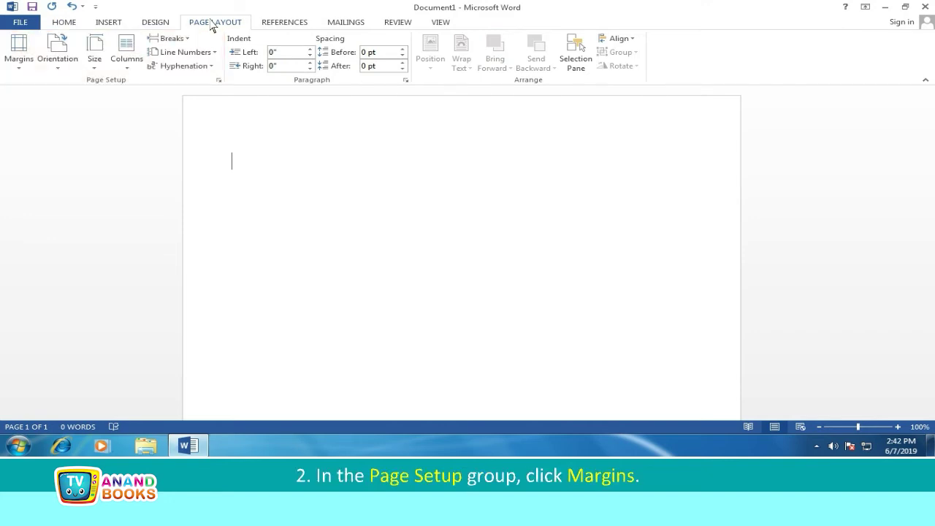
pyautogui.click(21, 63)
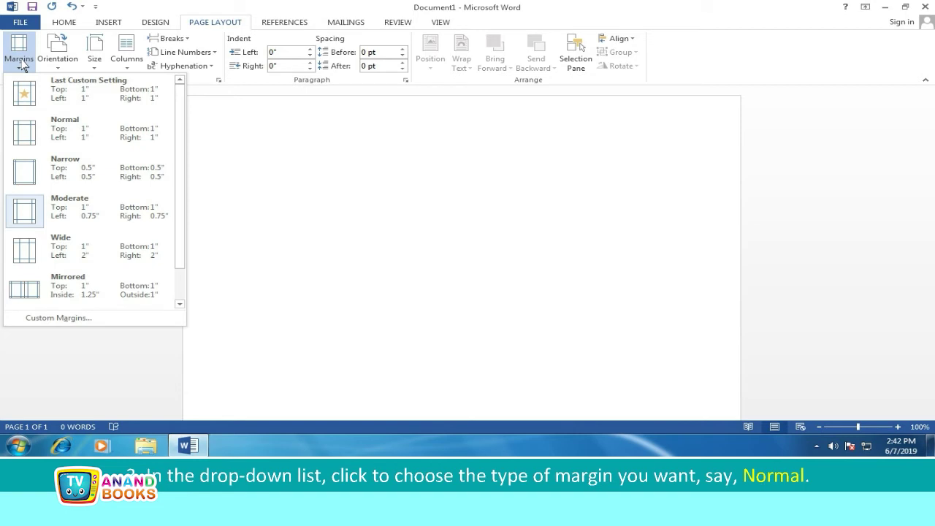
pyautogui.click(63, 119)
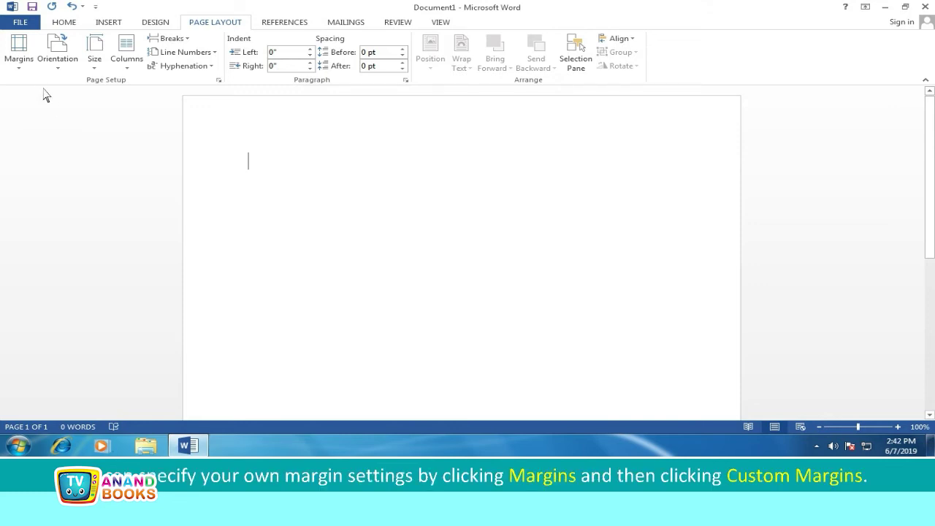
# Set custom top, bottom, left and right margins of 1.50 for the whole document
pyautogui.click(20, 56)
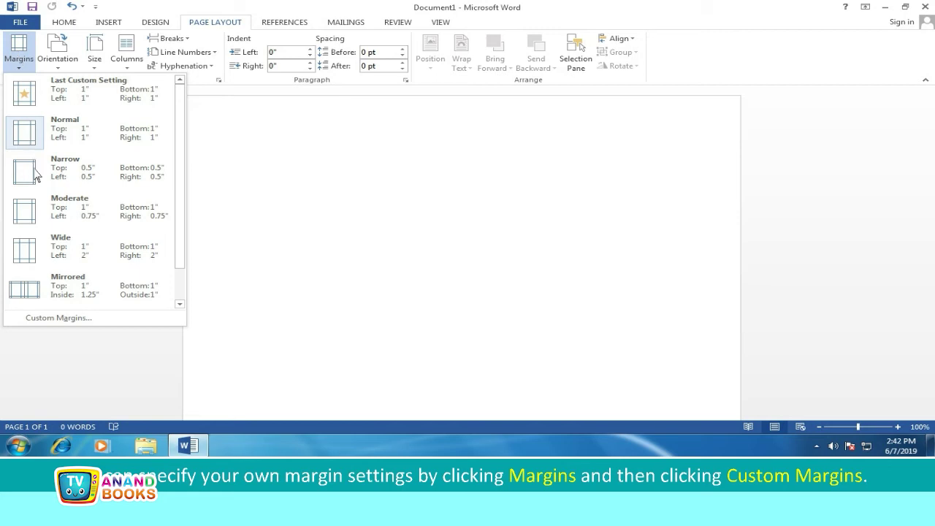
pyautogui.click(58, 318)
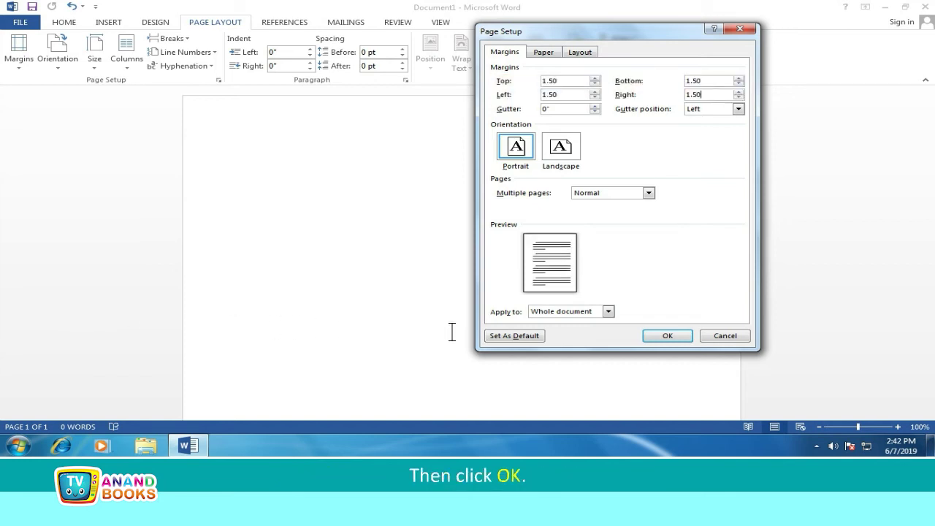
pyautogui.click(666, 335)
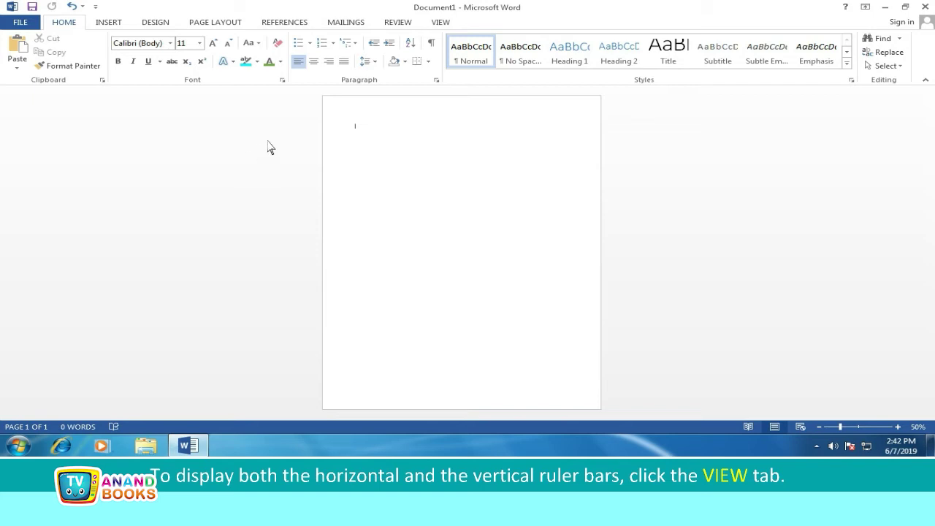
# Show the rulers and move the right margin inward on the horizontal ruler
pyautogui.click(441, 24)
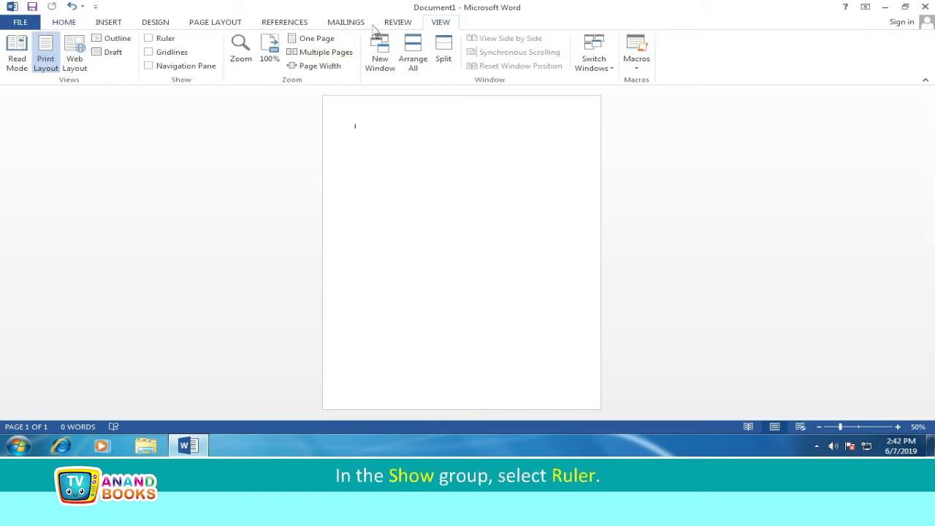
pyautogui.click(149, 38)
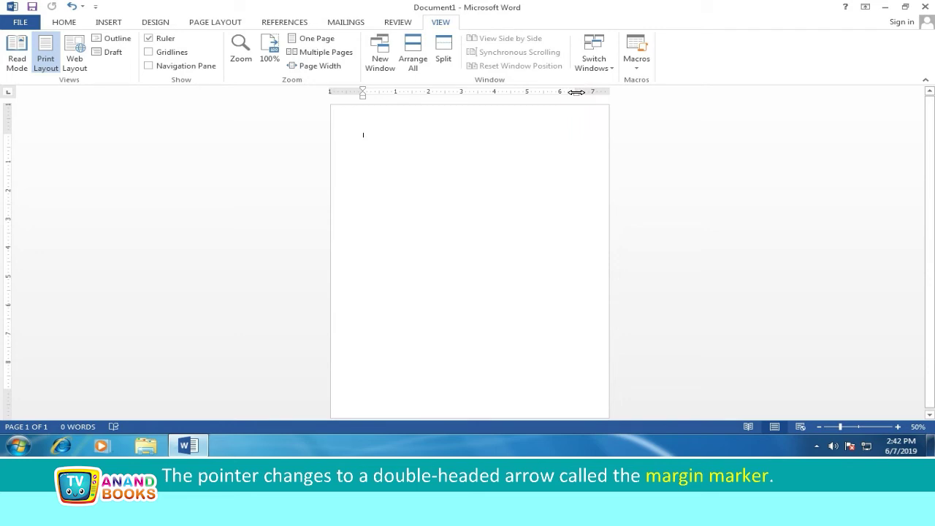
pyautogui.moveTo(577, 92); pyautogui.dragTo(538, 92)
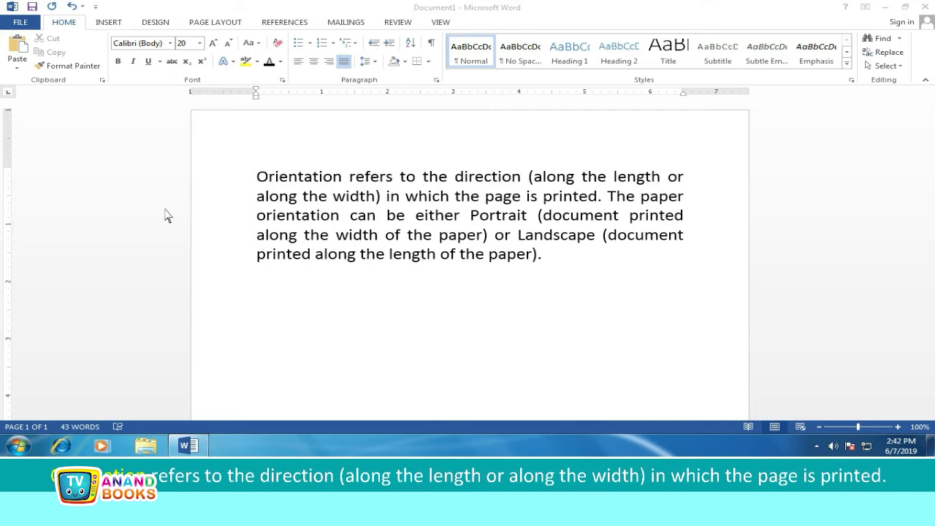
# Change the page orientation of the document about orientation to Landscape
pyautogui.scroll(-5, 166, 215)
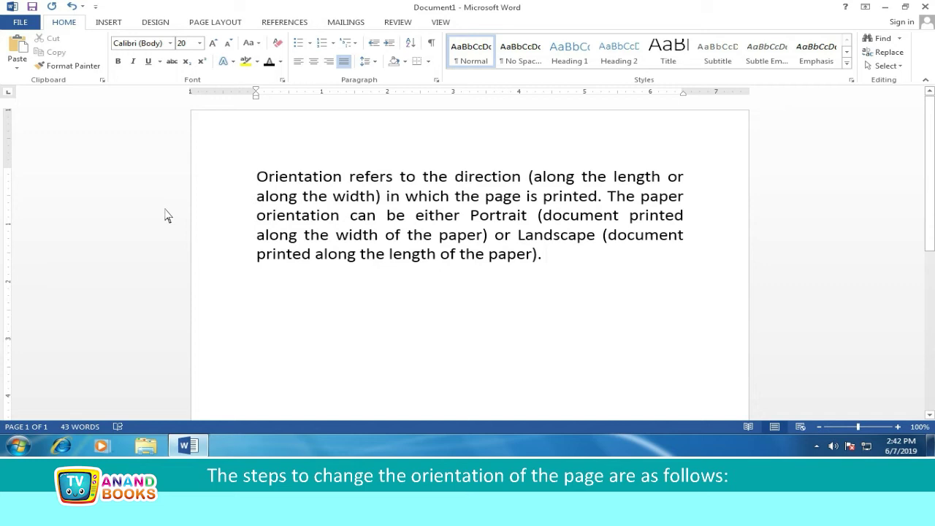
pyautogui.click(213, 24)
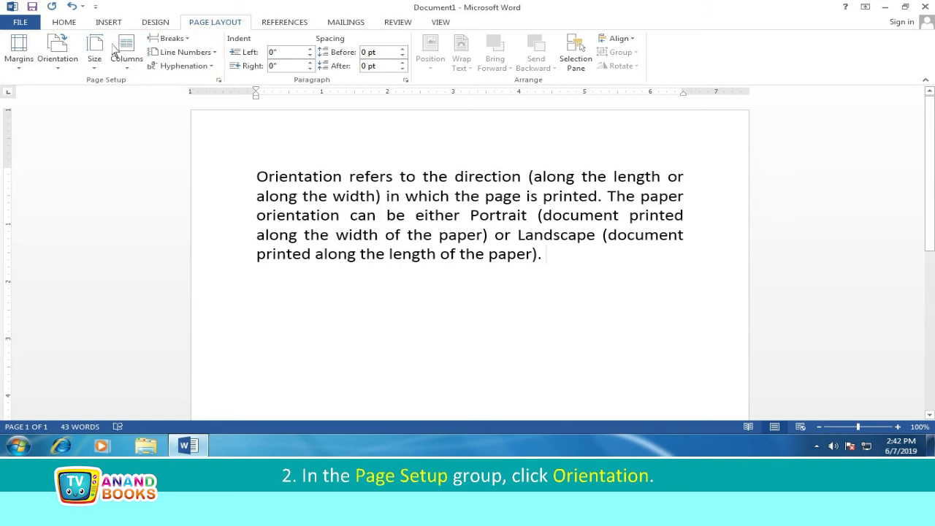
pyautogui.click(59, 61)
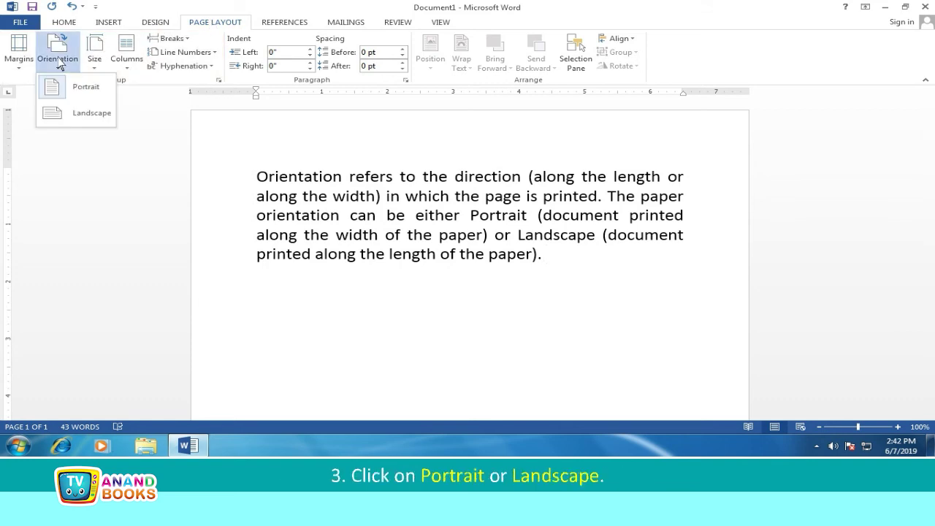
pyautogui.click(78, 114)
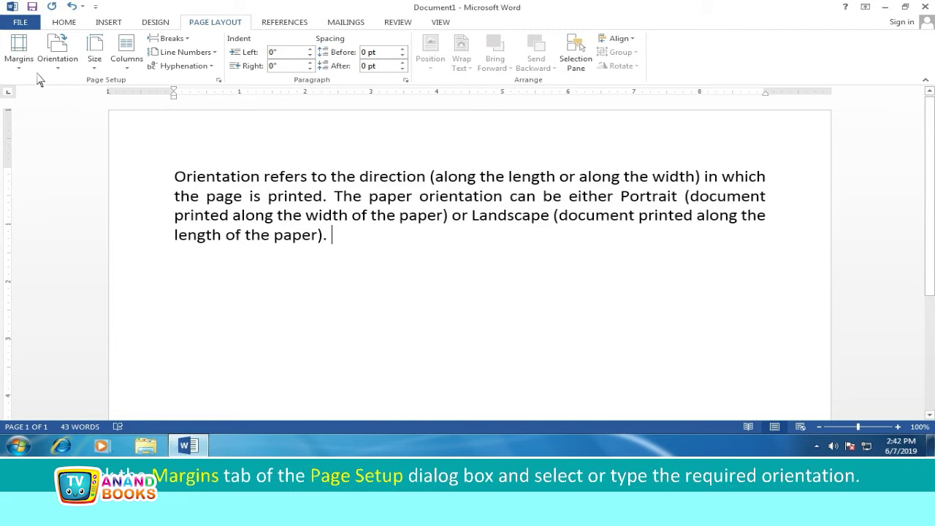
# Set the whole document's orientation to Portrait and choose A3 as the paper size
pyautogui.click(19, 58)
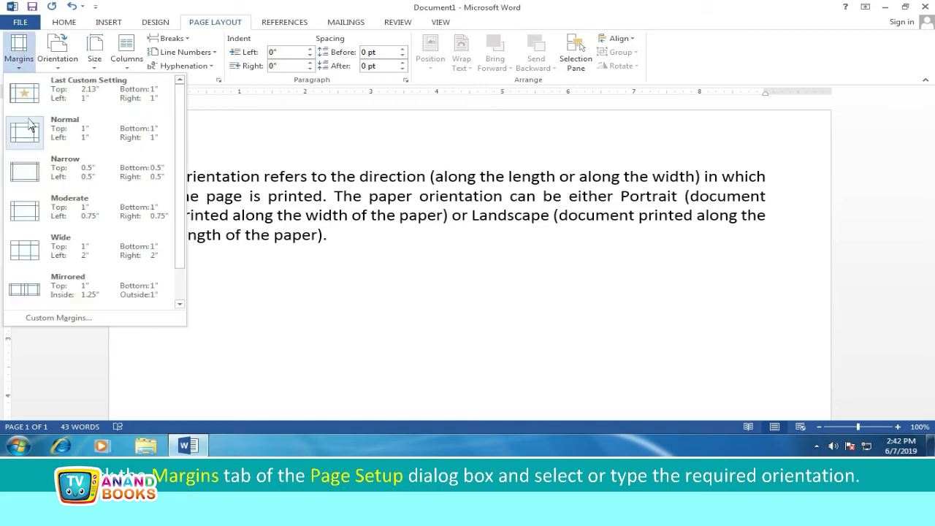
pyautogui.click(57, 319)
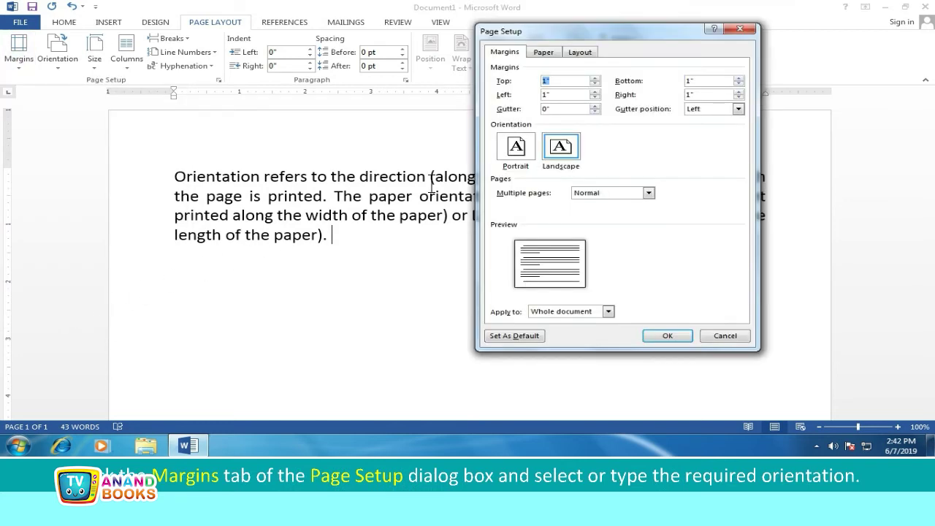
pyautogui.click(516, 148)
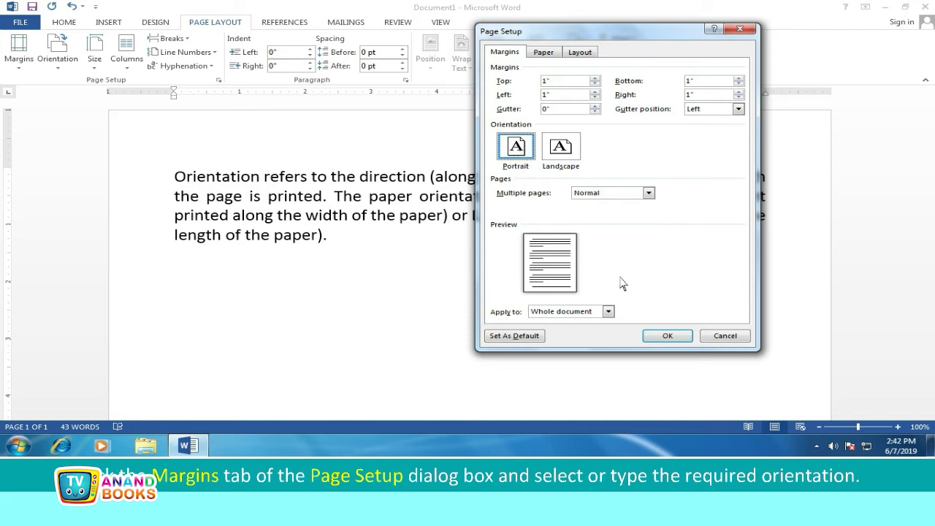
pyautogui.click(666, 336)
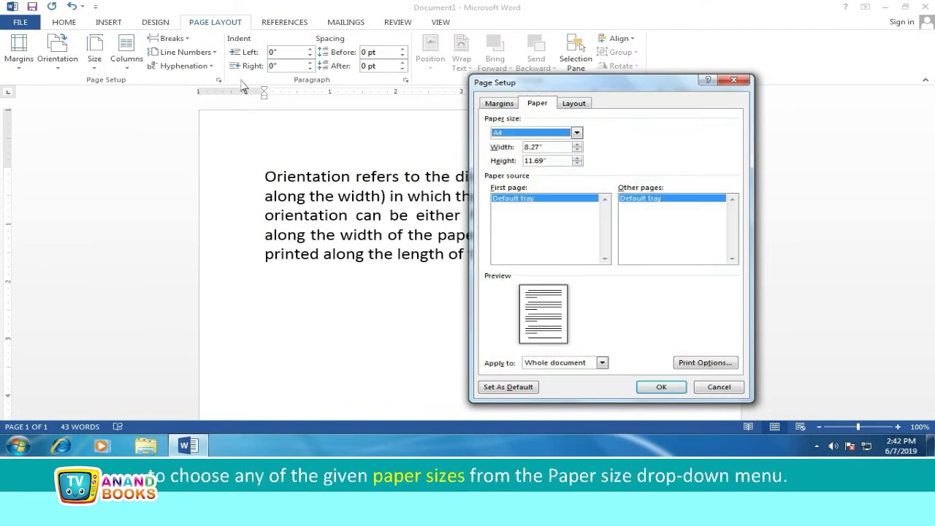
pyautogui.click(576, 133)
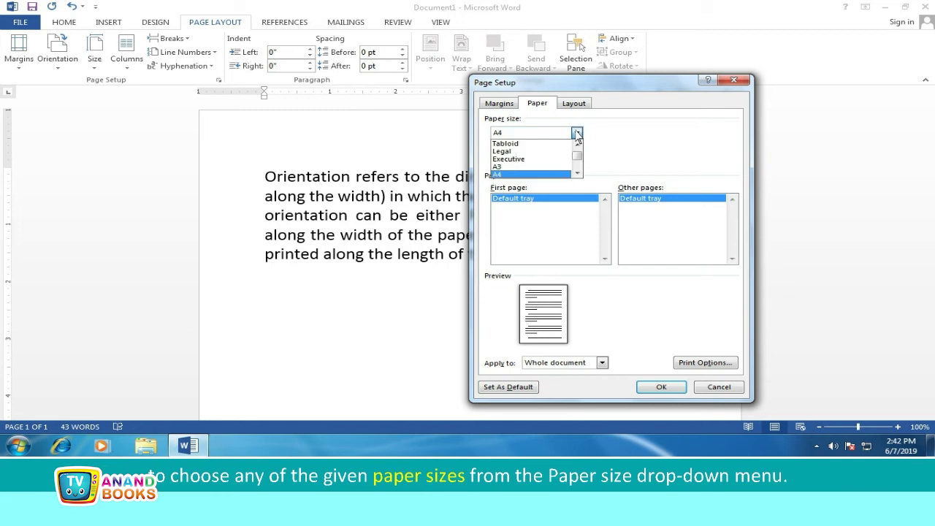
pyautogui.click(505, 167)
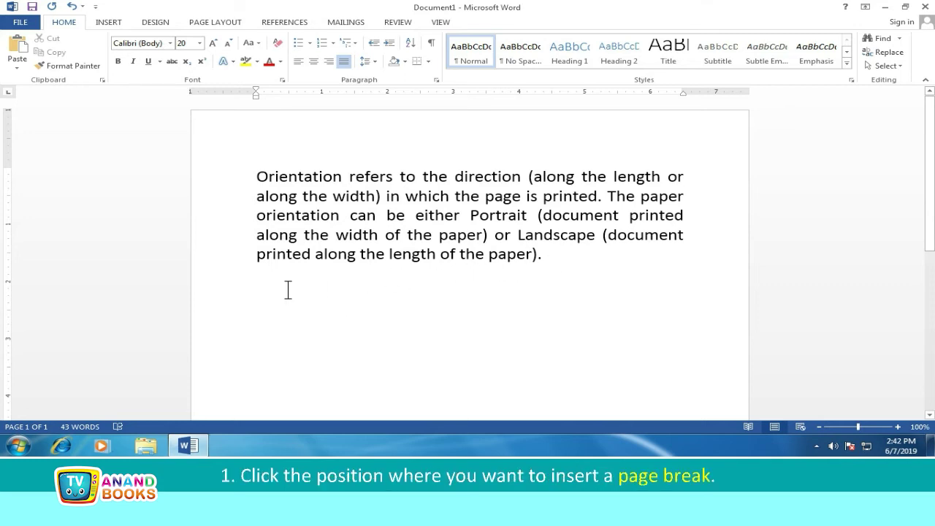
# Insert a page break on the blank line below the orientation paragraph
pyautogui.click(259, 292)
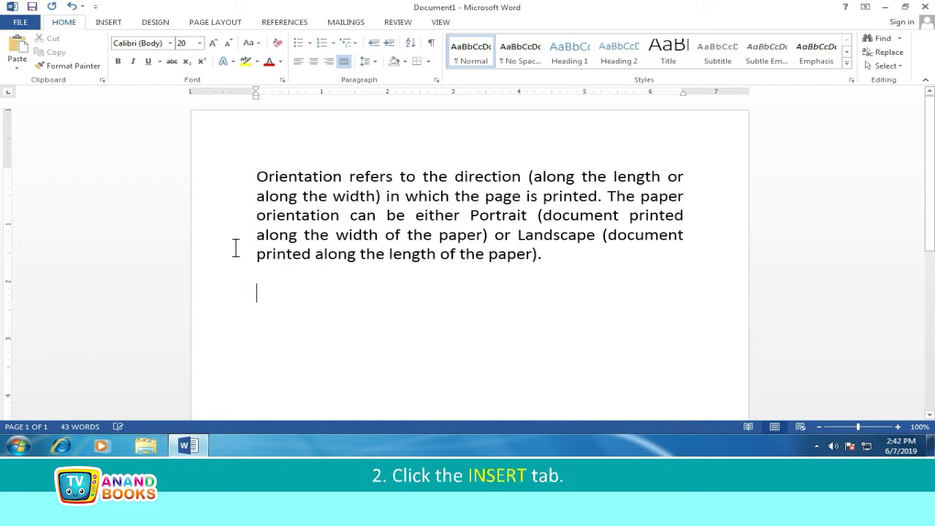
pyautogui.click(109, 25)
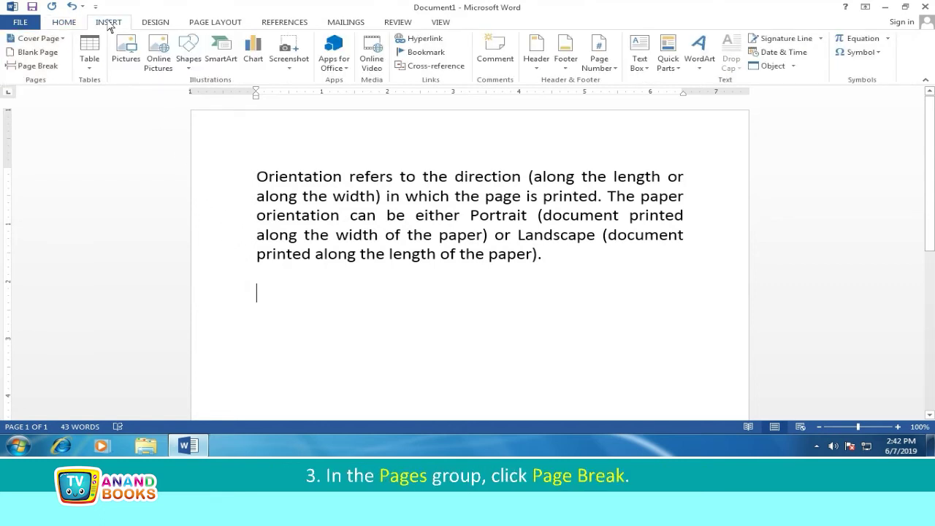
pyautogui.click(38, 67)
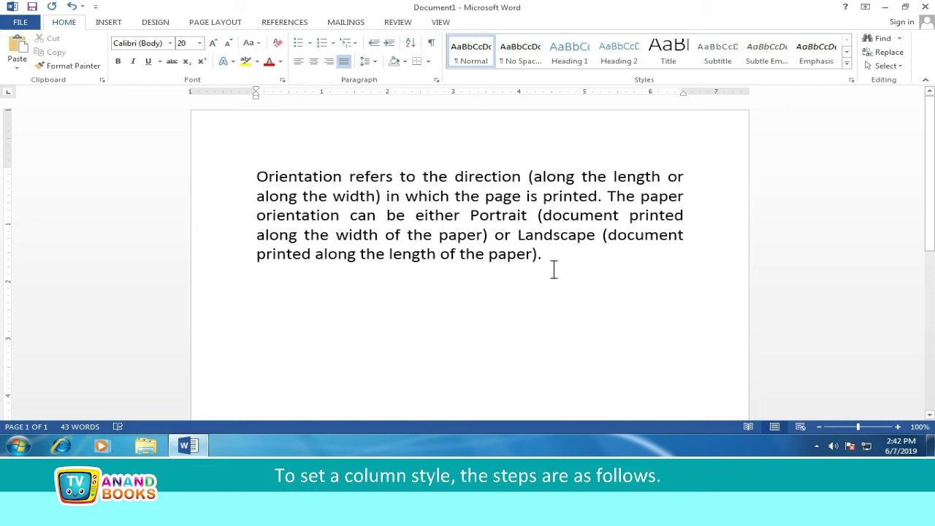
# Format the orientation paragraph in two columns using the preset
pyautogui.moveTo(546, 255); pyautogui.dragTo(255, 175)
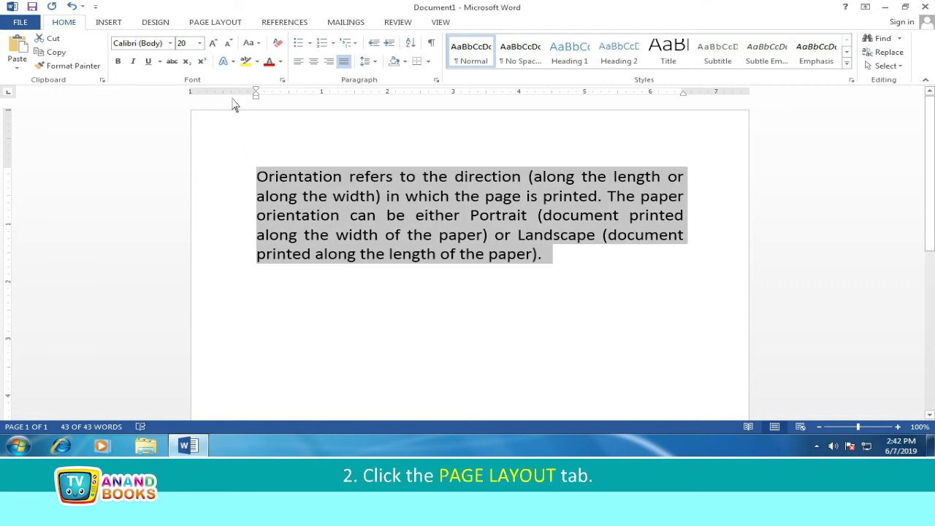
pyautogui.click(212, 22)
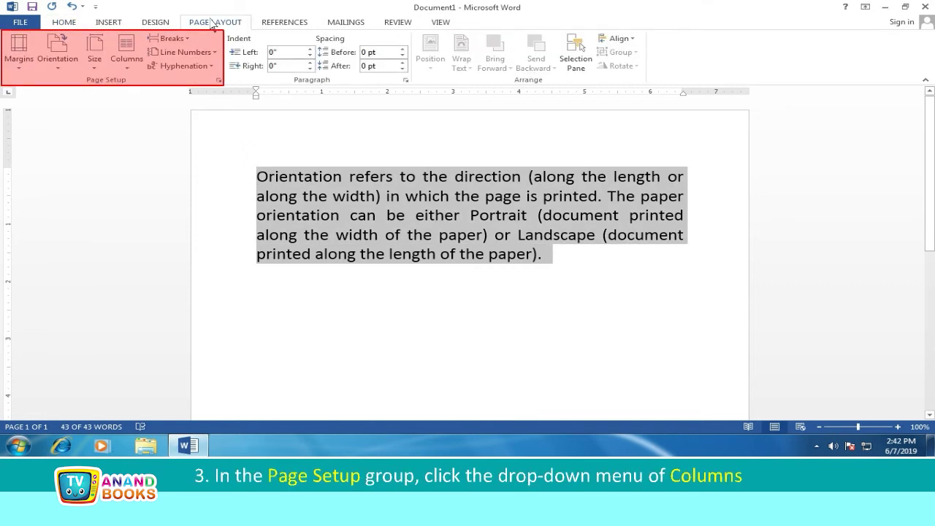
pyautogui.click(128, 63)
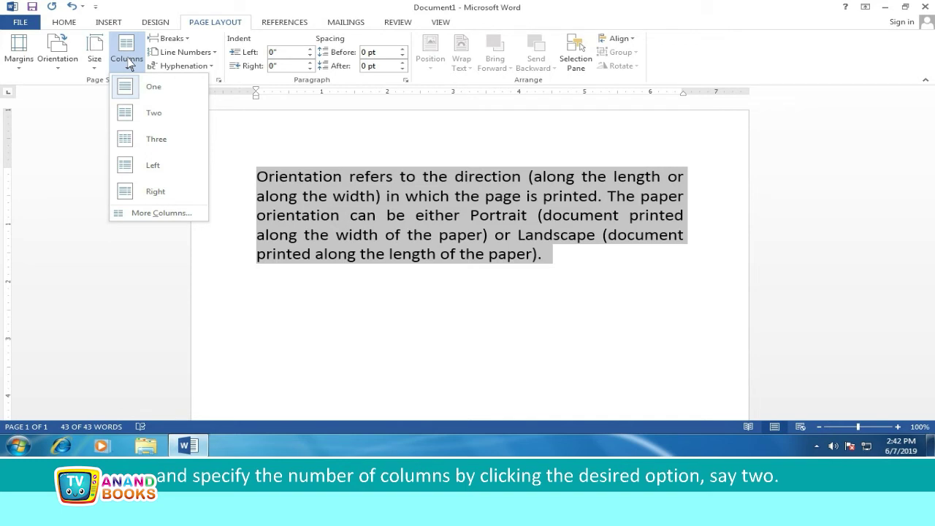
pyautogui.click(152, 113)
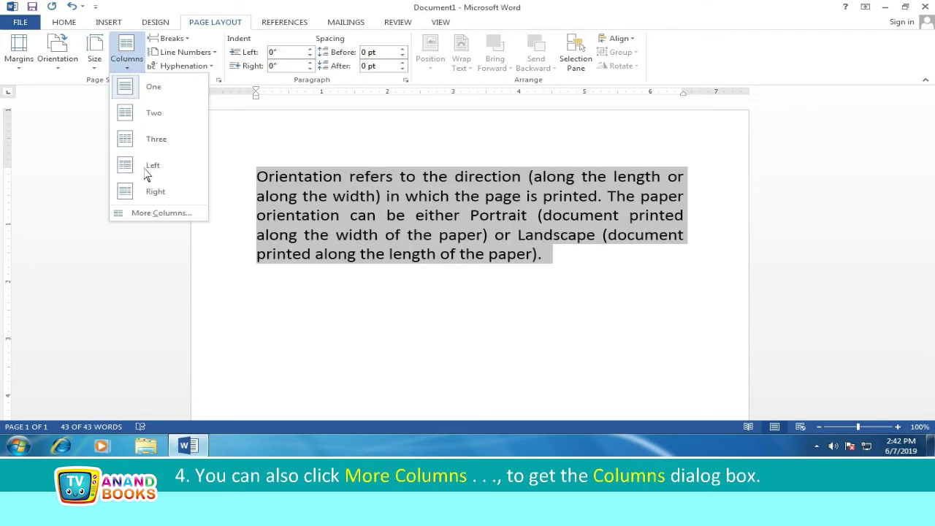
# Define three columns for the selected text with a column width of 1.5" and a spacing of 1"
pyautogui.click(155, 213)
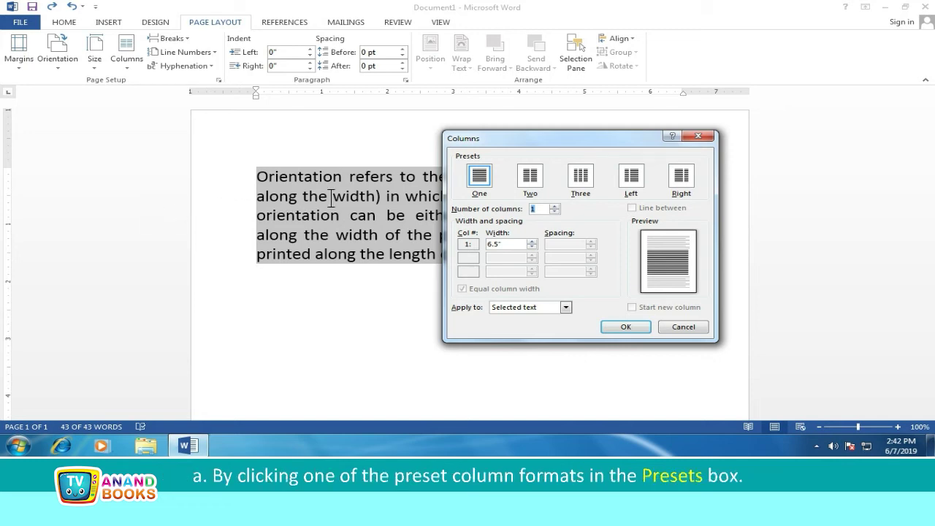
pyautogui.click(530, 177)
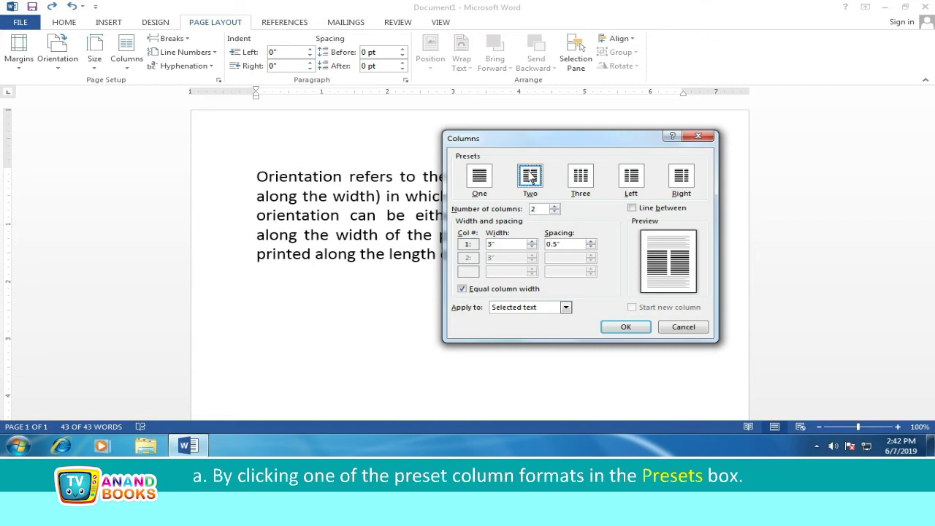
pyautogui.click(554, 208)
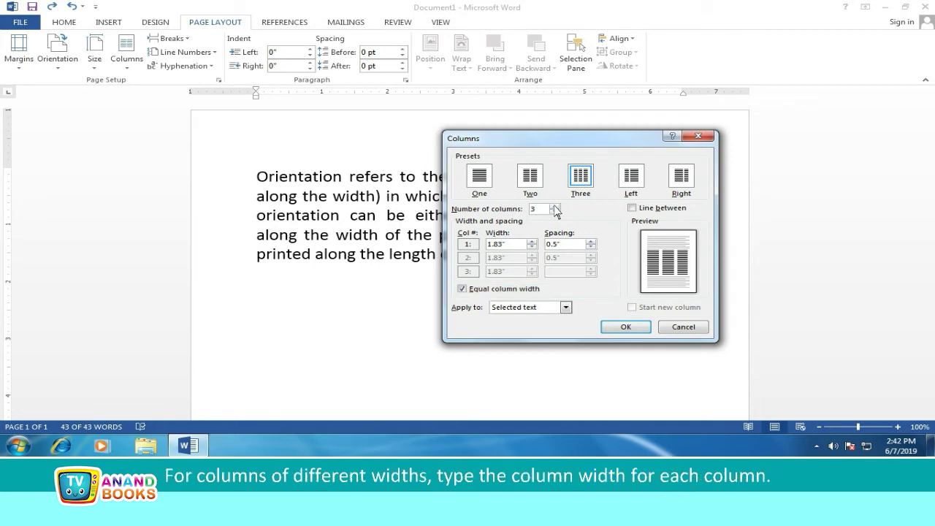
pyautogui.doubleClick(496, 244)
pyautogui.write('1.5')
pyautogui.press('Tab')
pyautogui.press('BackSpace')
pyautogui.write('1')
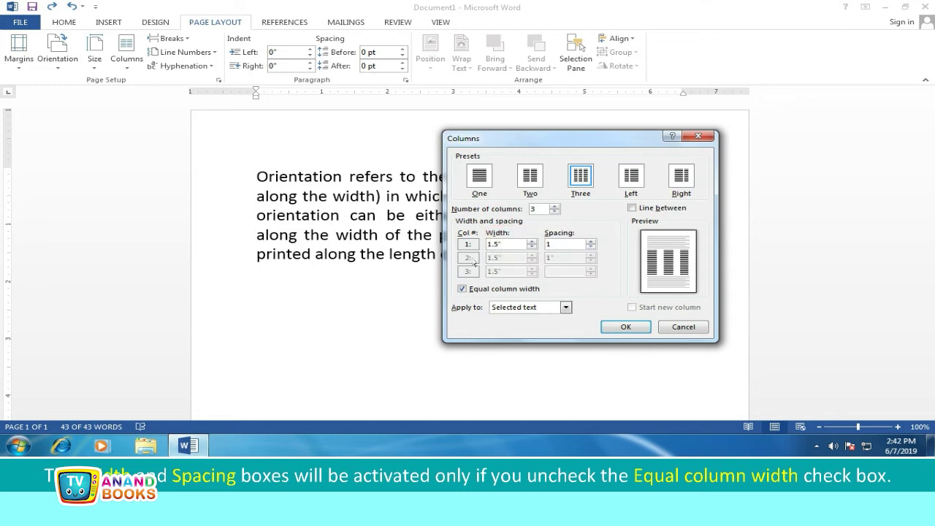
# Turn off equal column width, add a line between the columns and apply the column settings
pyautogui.click(462, 289)
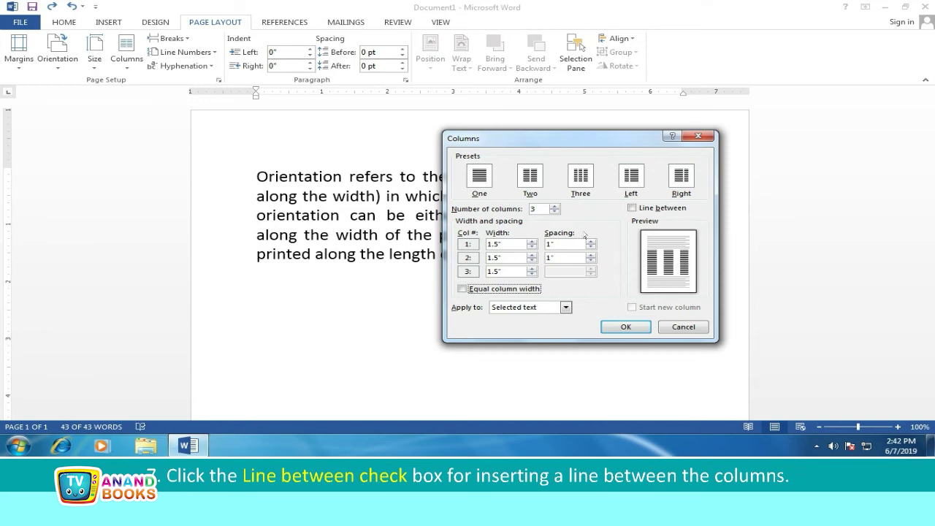
pyautogui.click(631, 208)
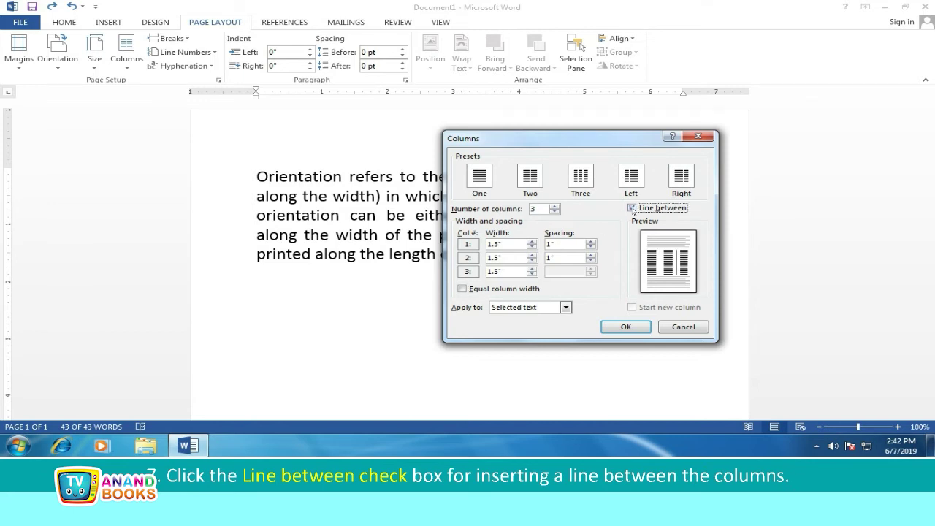
pyautogui.click(628, 327)
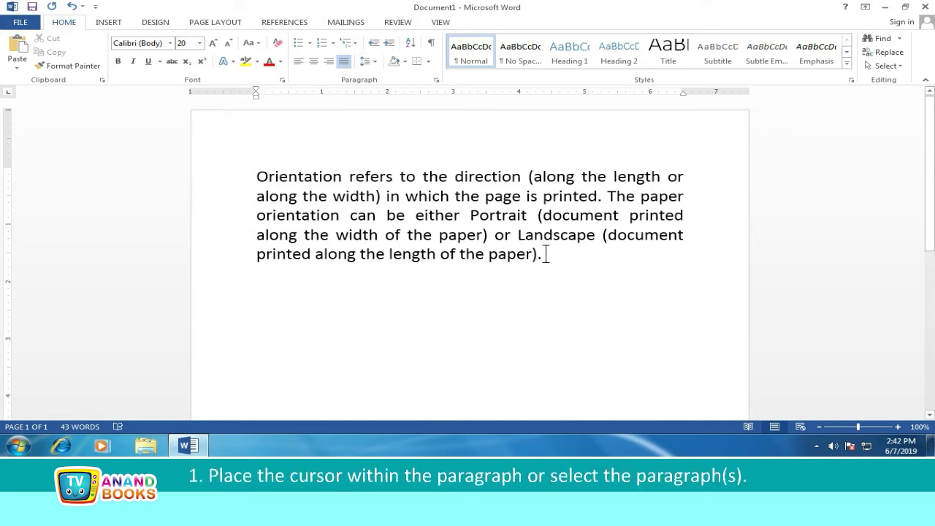
# Set the line spacing of the whole orientation paragraph to 1.5
pyautogui.moveTo(545, 254); pyautogui.dragTo(255, 176)
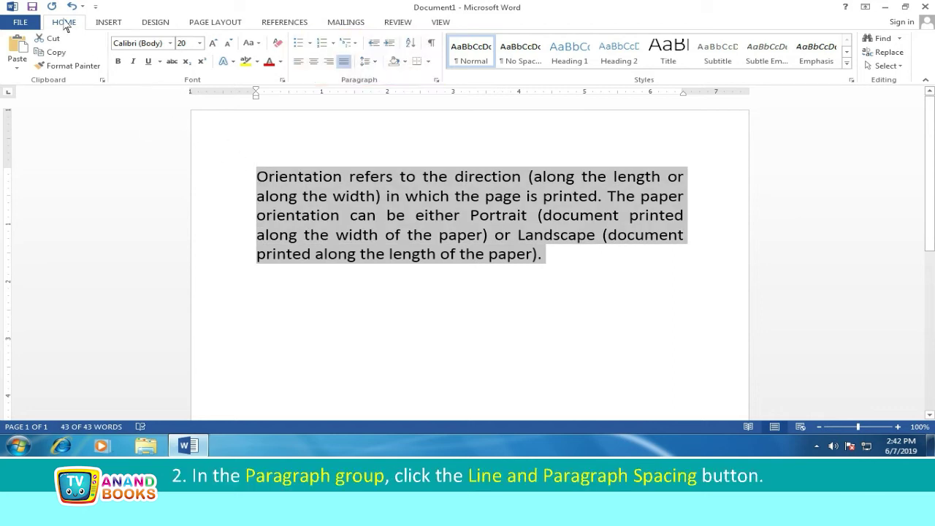
pyautogui.click(374, 62)
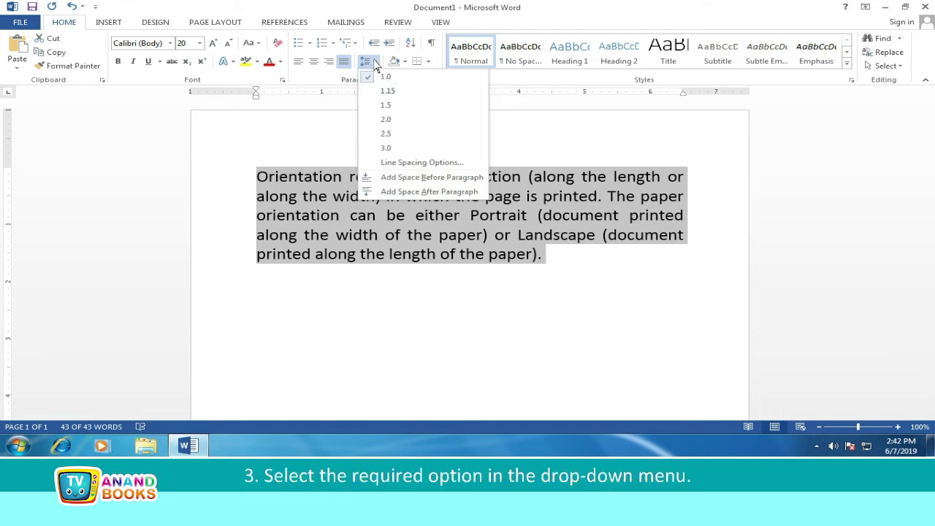
pyautogui.click(387, 107)
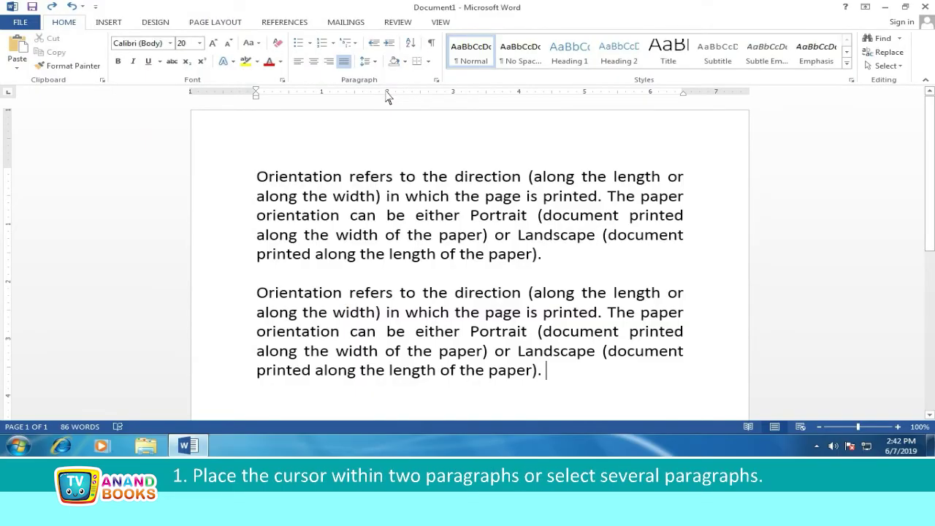
# Increase the After spacing of the empty line between the two paragraphs by two increments
pyautogui.click(257, 274)
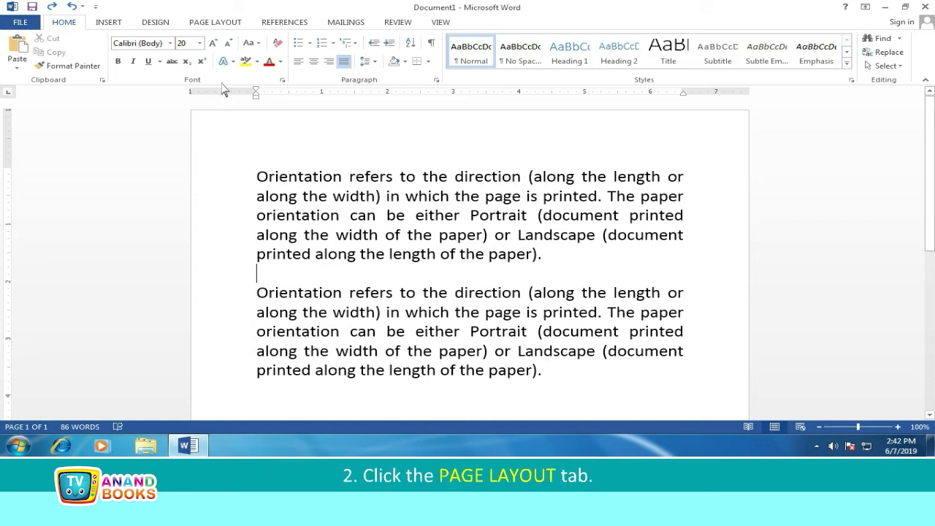
pyautogui.click(214, 23)
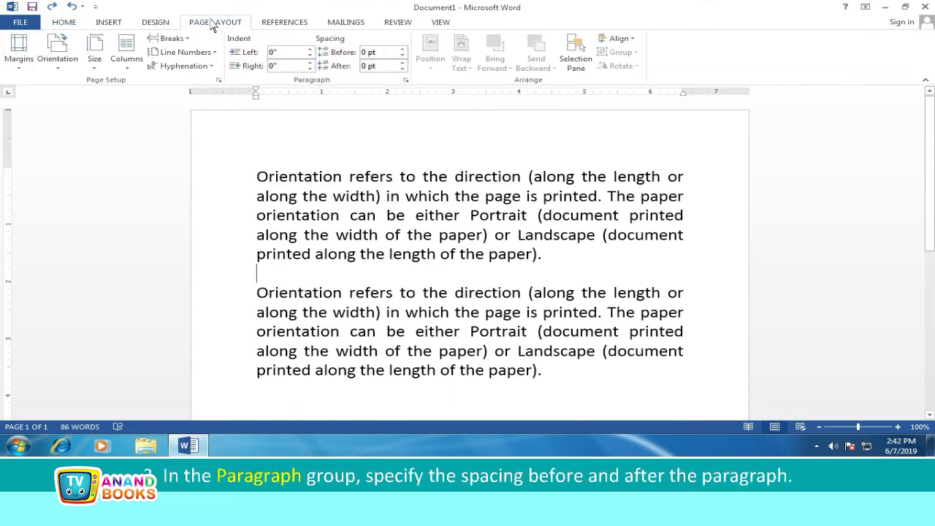
pyautogui.click(401, 63)
pyautogui.click(402, 63)
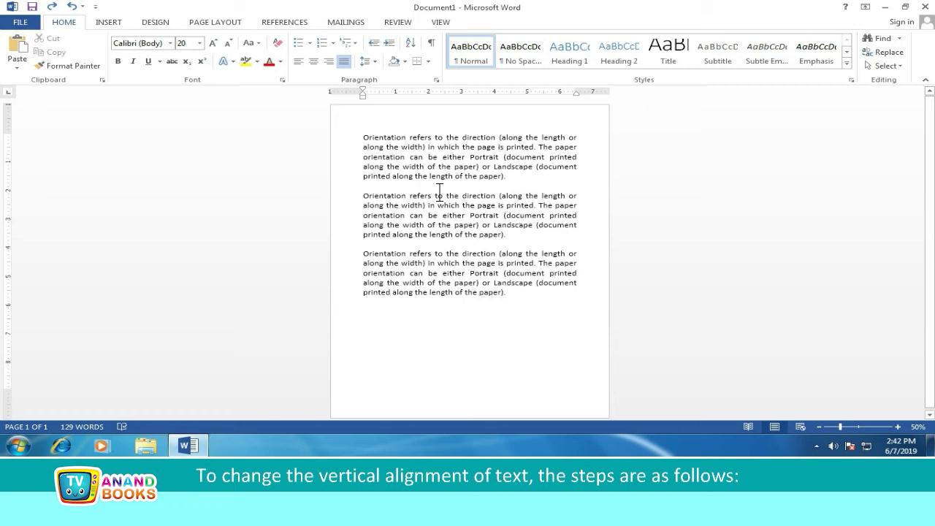
# Set the page's vertical alignment to Center and apply it to the whole document
pyautogui.click(211, 24)
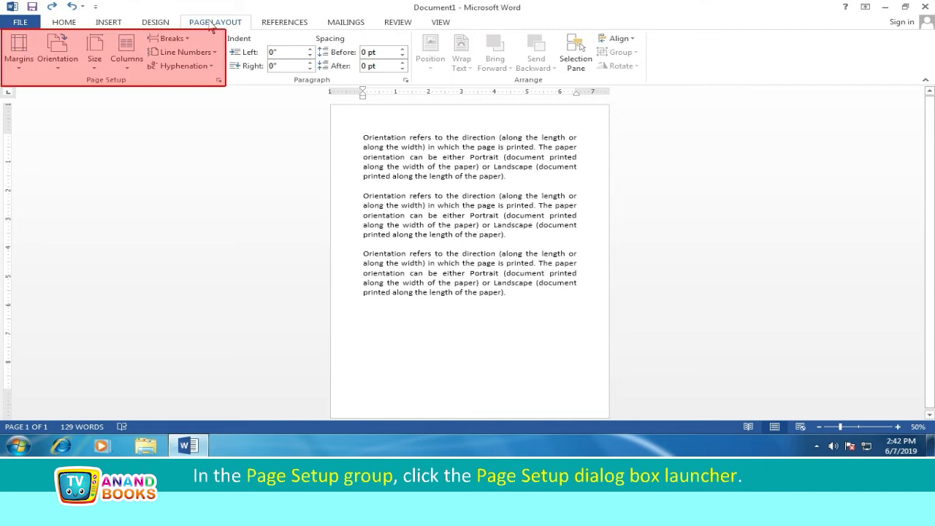
pyautogui.click(218, 81)
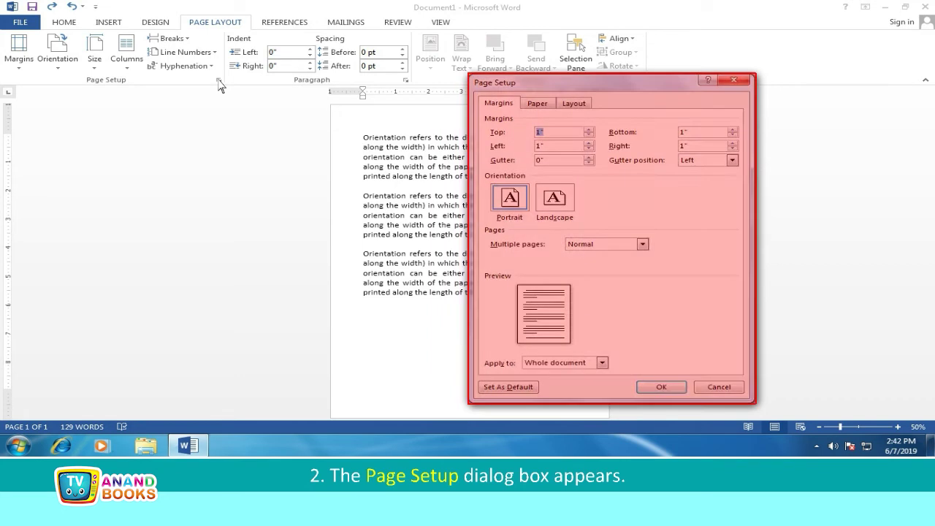
pyautogui.click(573, 103)
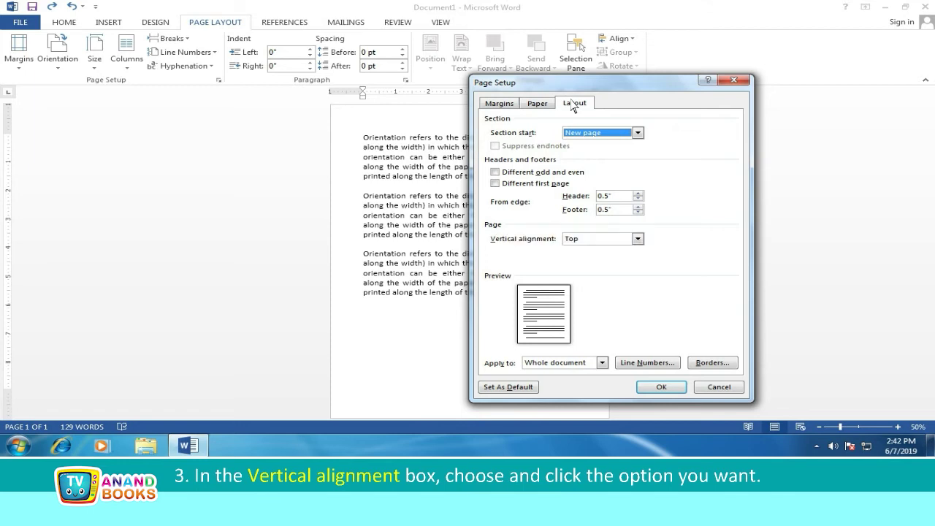
pyautogui.click(637, 238)
pyautogui.click(588, 253)
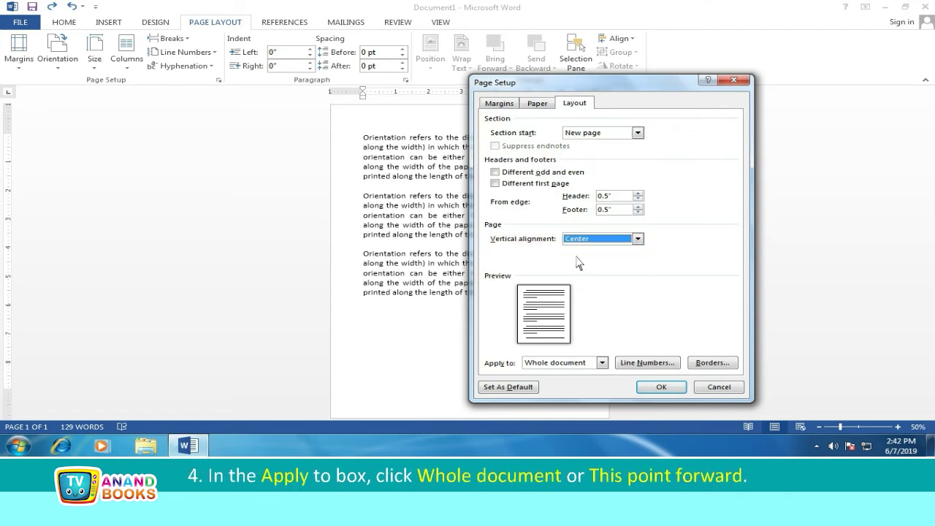
pyautogui.click(602, 363)
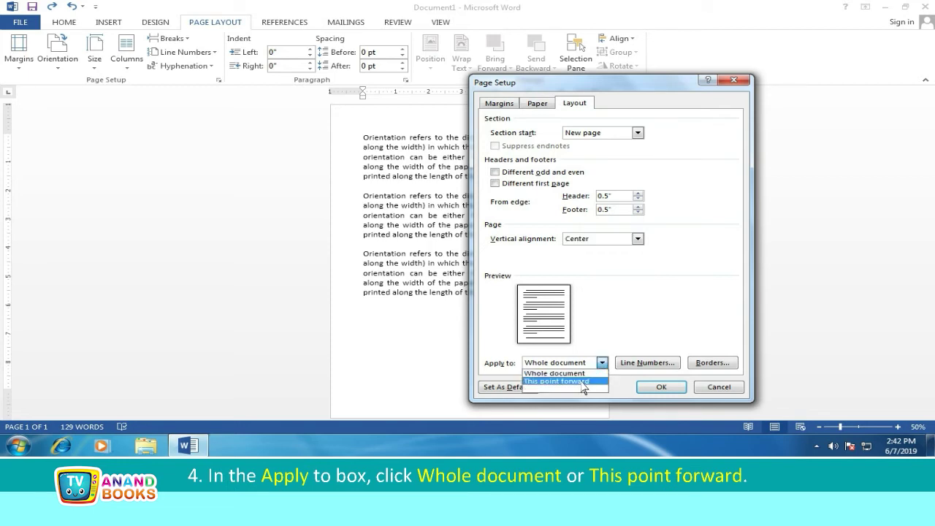
pyautogui.click(551, 373)
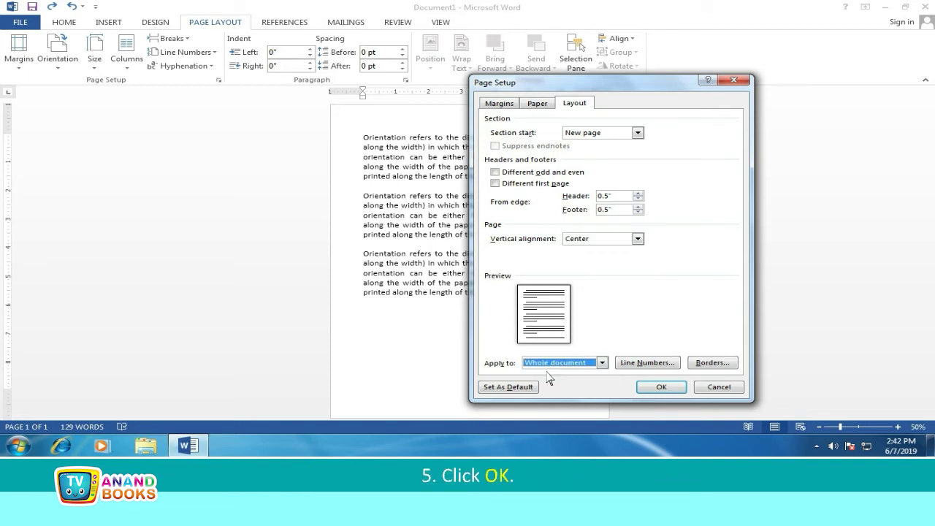
pyautogui.click(661, 388)
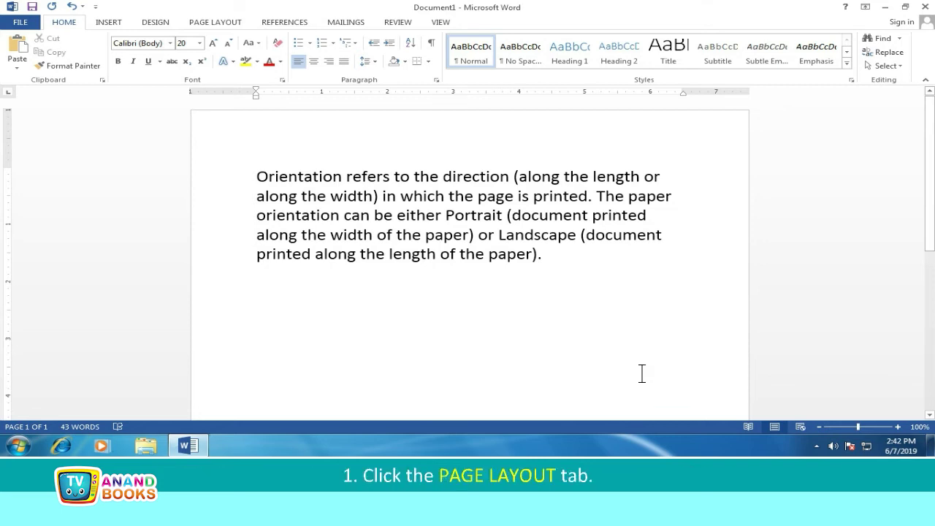
# Set the alignment of the orientation paragraph to Justified and apply the paragraph settings
pyautogui.click(212, 24)
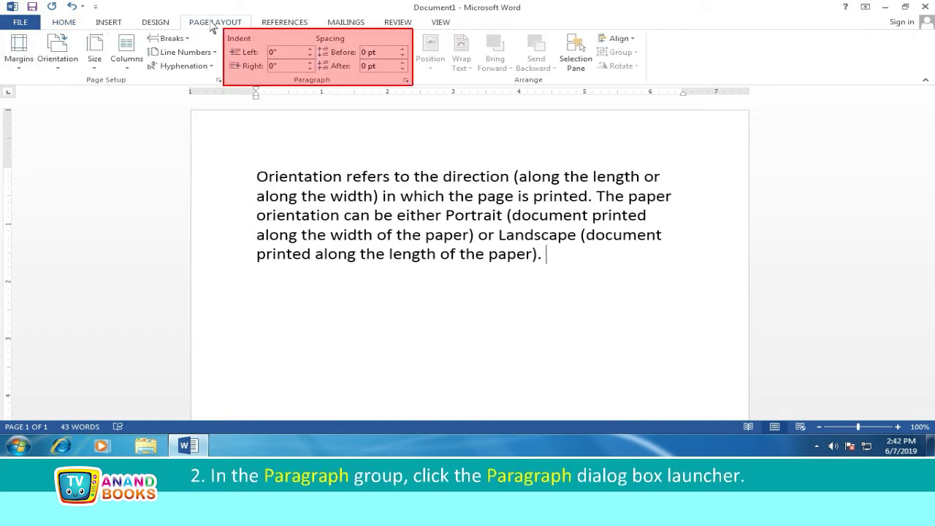
pyautogui.click(406, 81)
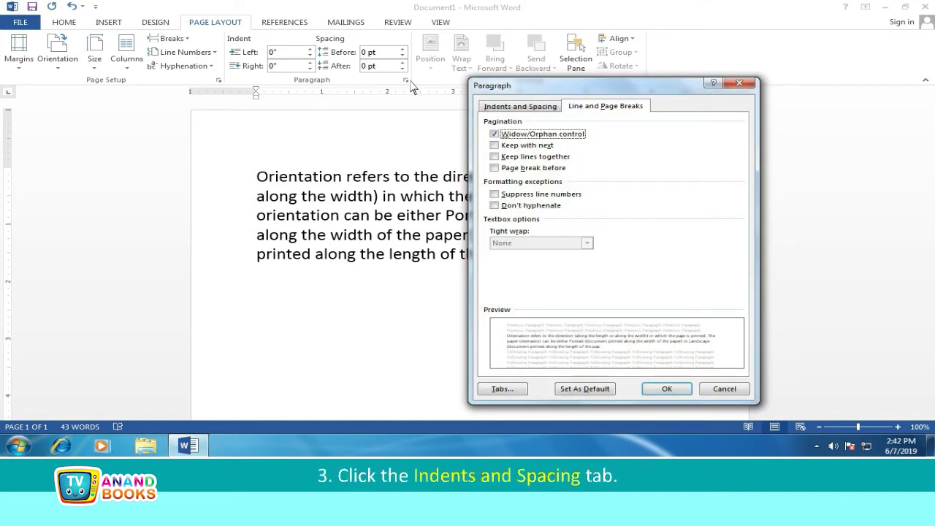
pyautogui.click(520, 107)
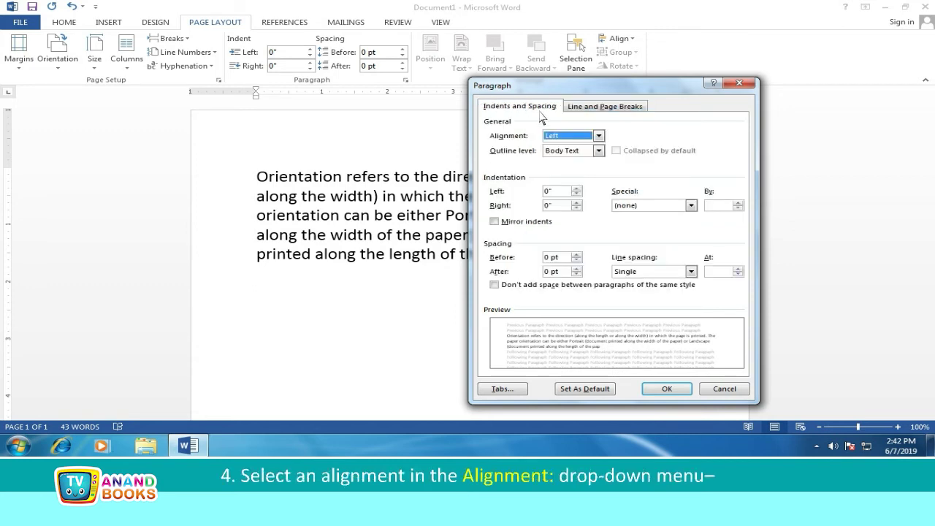
pyautogui.click(598, 137)
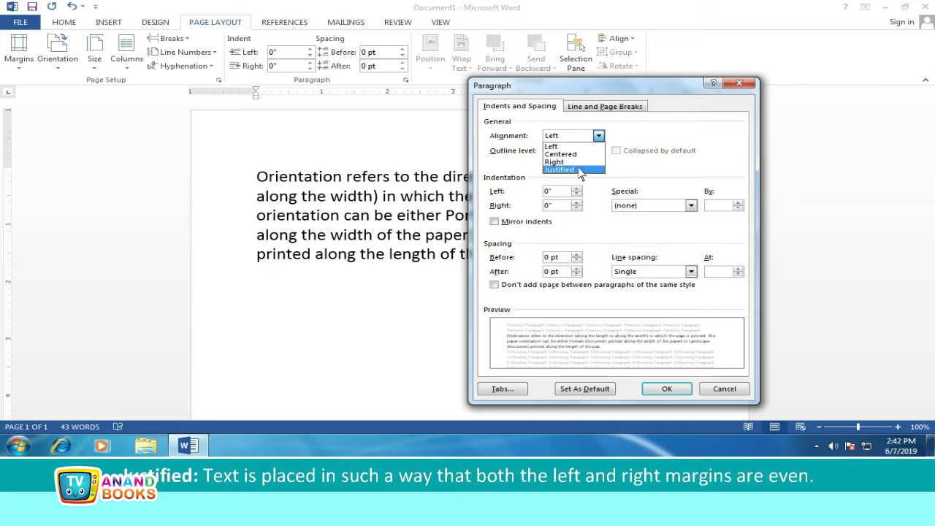
pyautogui.click(579, 170)
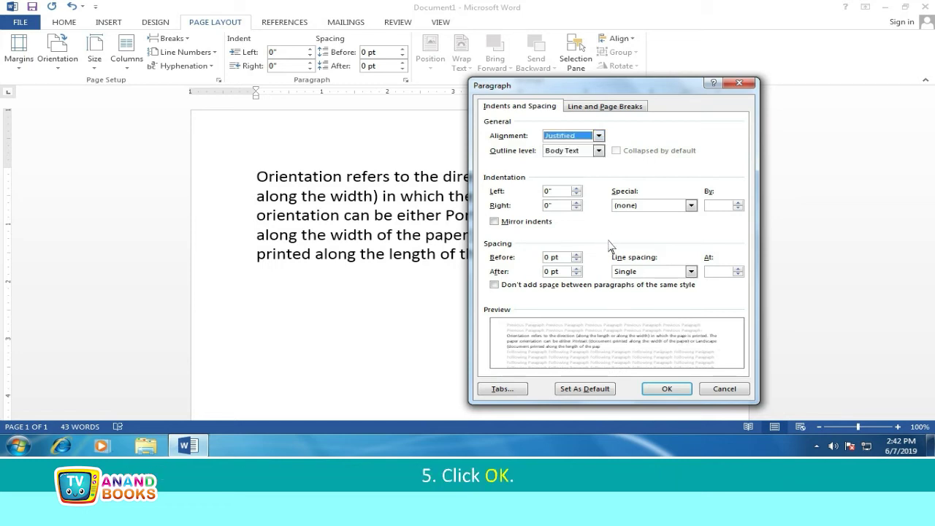
pyautogui.click(666, 388)
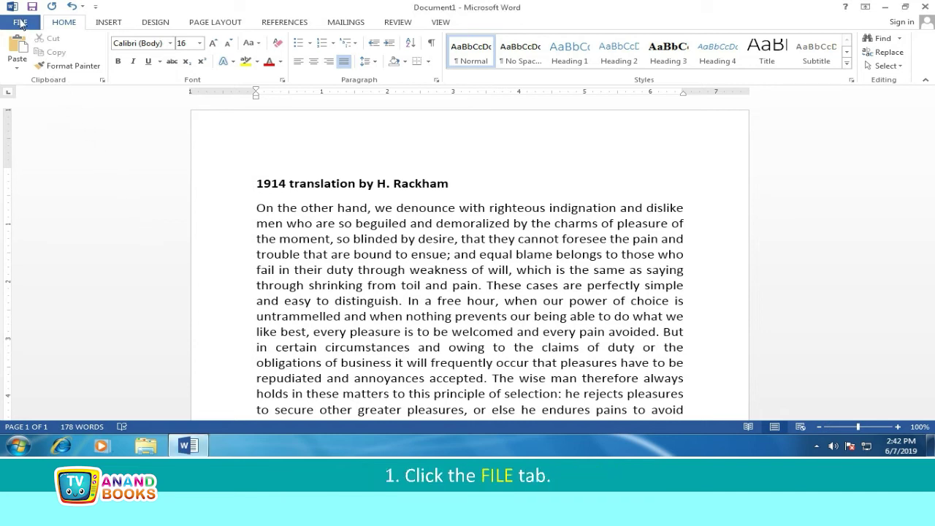
# Open the document's print settings and select the Send To OneNote 2010 printer, keeping the range at Print All Pages
pyautogui.click(22, 22)
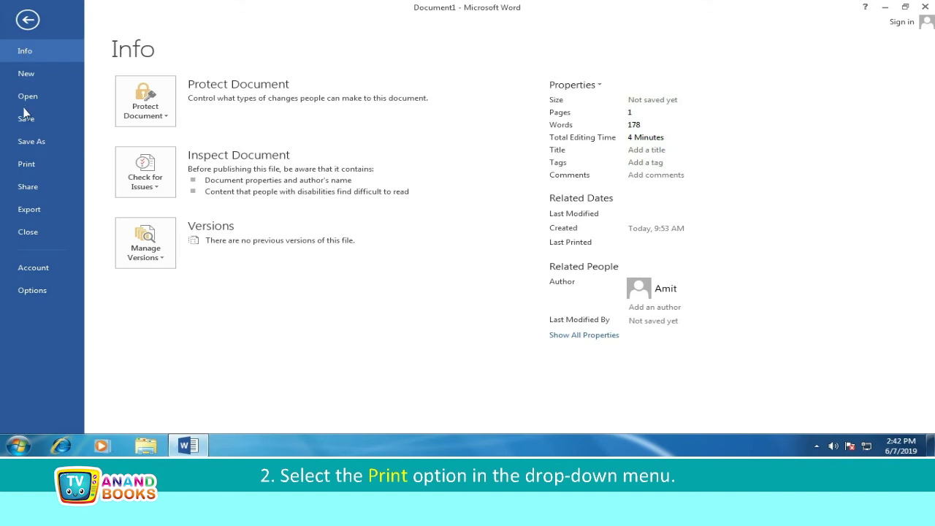
pyautogui.click(27, 164)
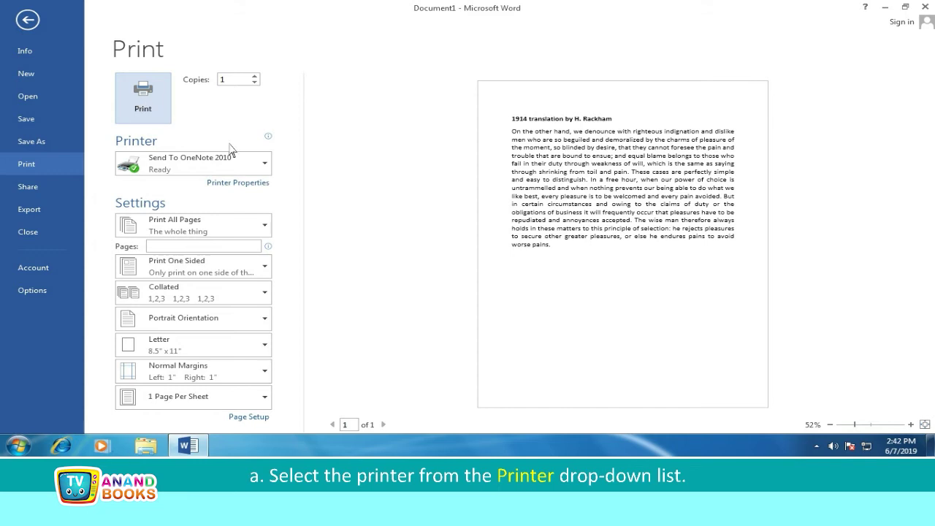
pyautogui.click(261, 165)
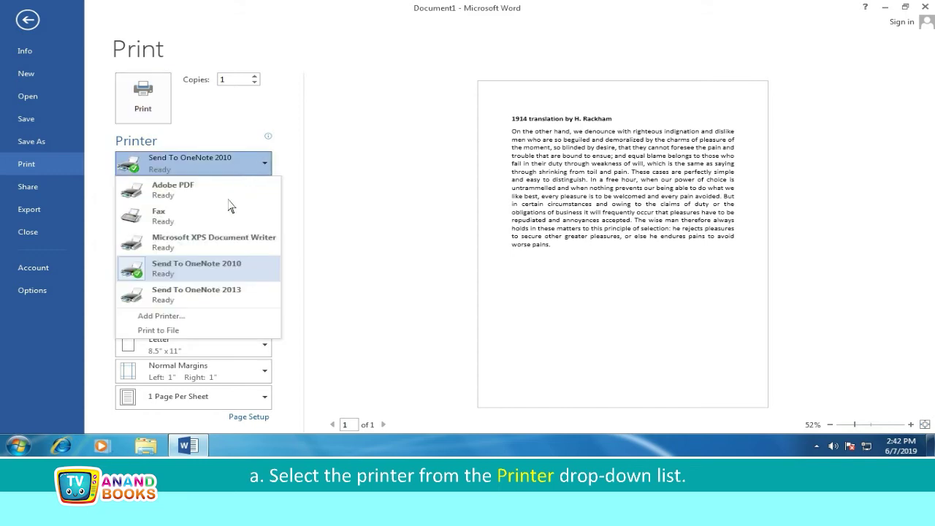
pyautogui.click(182, 269)
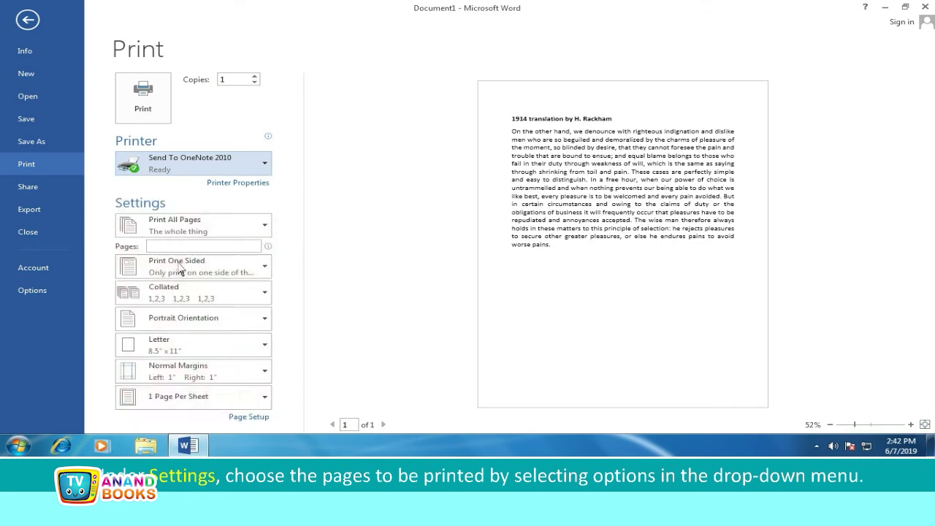
pyautogui.click(264, 228)
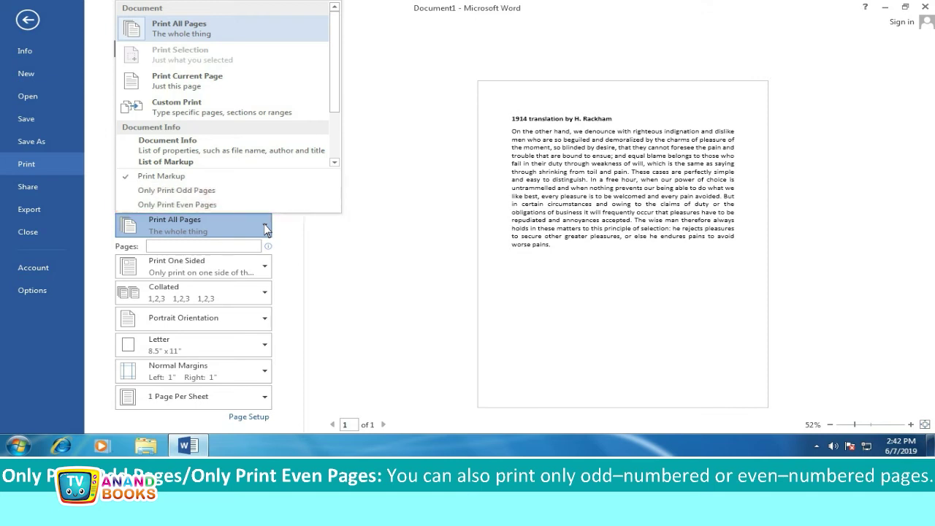
pyautogui.click(264, 223)
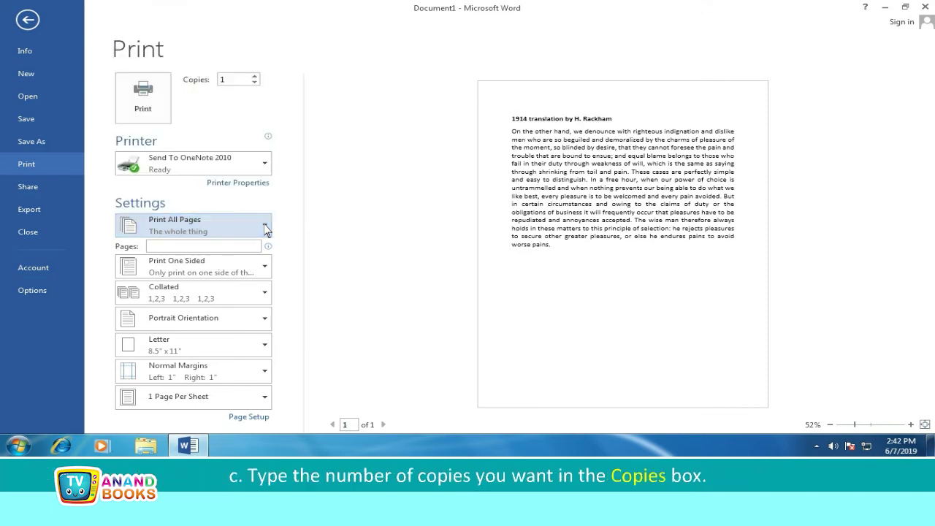
# Set the number of print copies to 20 and choose Collated output
pyautogui.click(220, 79)
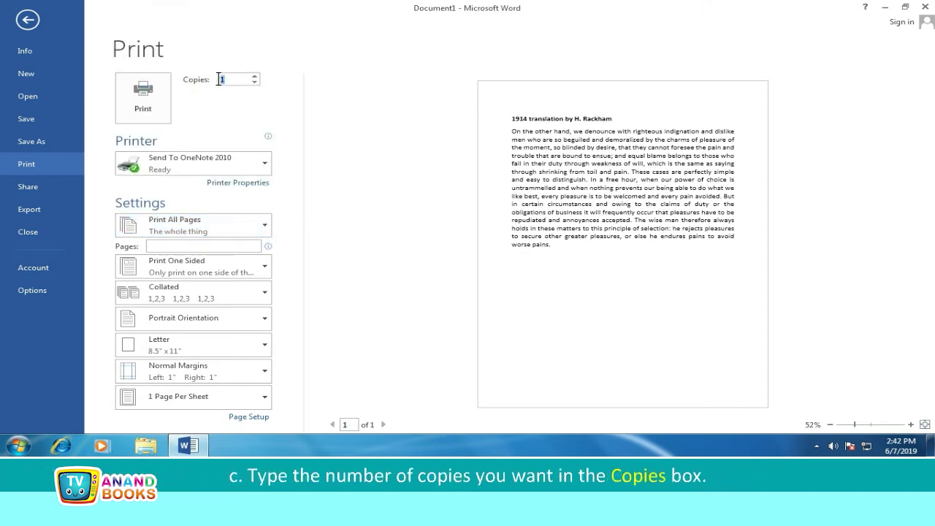
pyautogui.write('20')
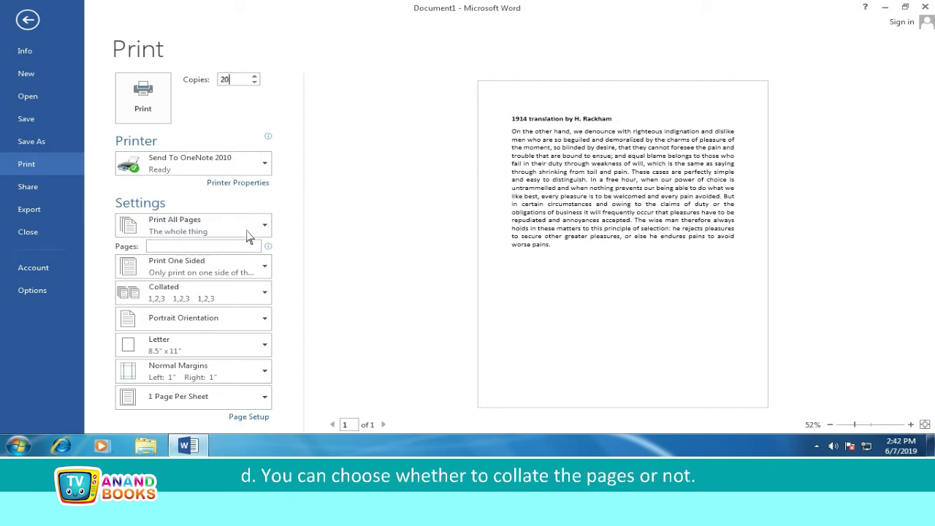
pyautogui.click(260, 293)
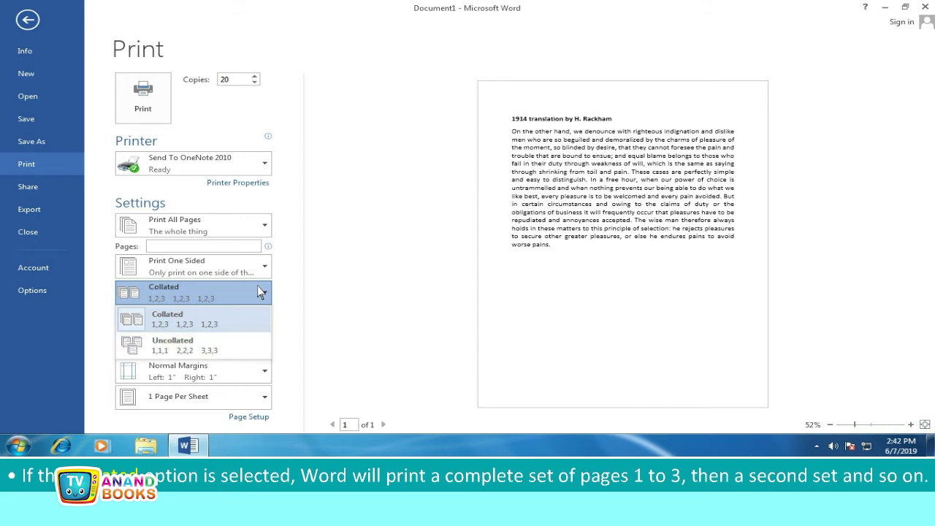
pyautogui.click(219, 318)
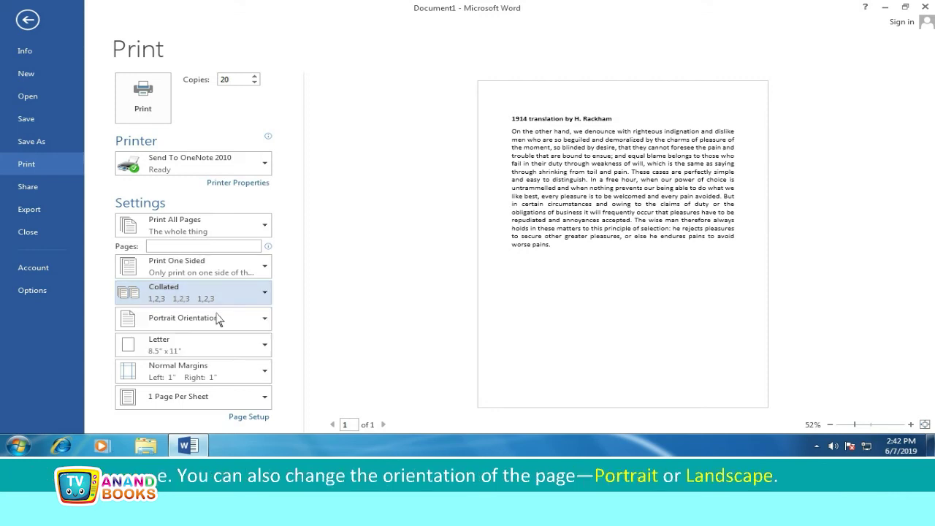
# Choose Portrait Orientation and the Letter 8.5" x 11" paper size for the printout
pyautogui.click(264, 322)
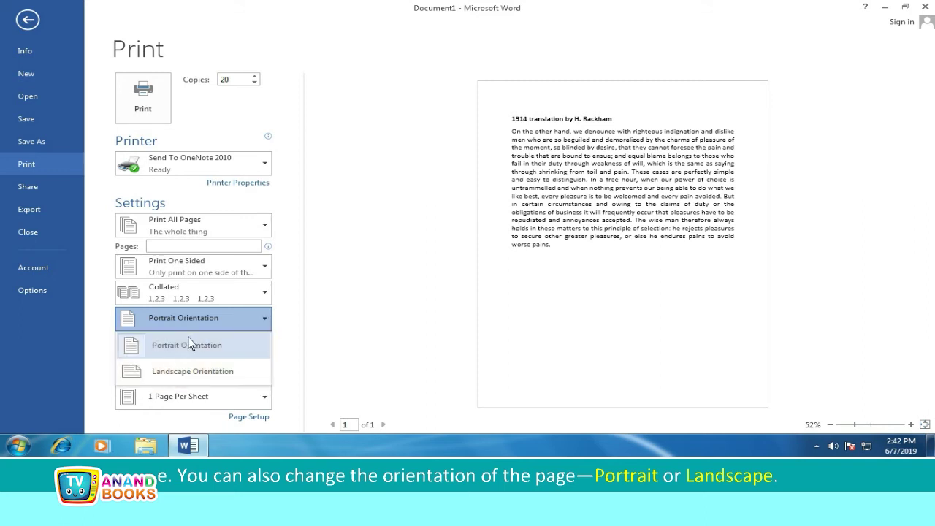
pyautogui.click(189, 345)
pyautogui.click(264, 348)
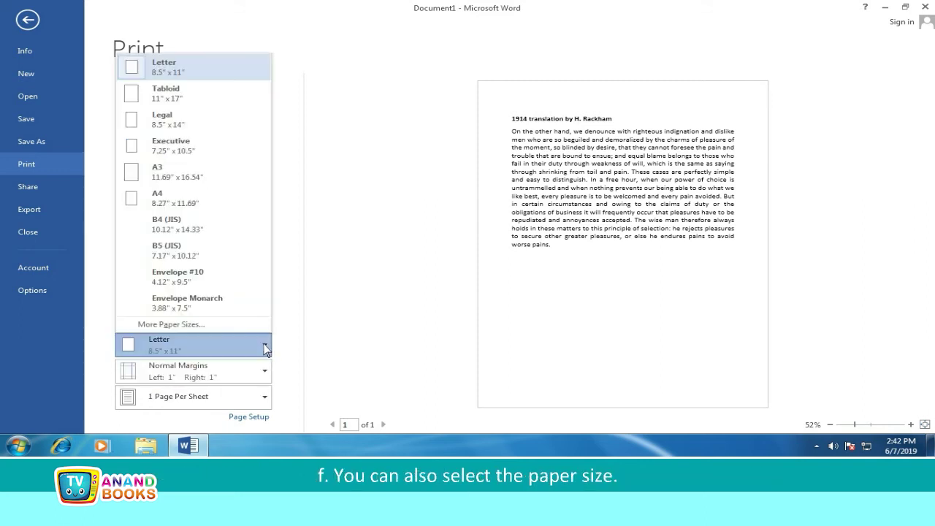
pyautogui.click(184, 68)
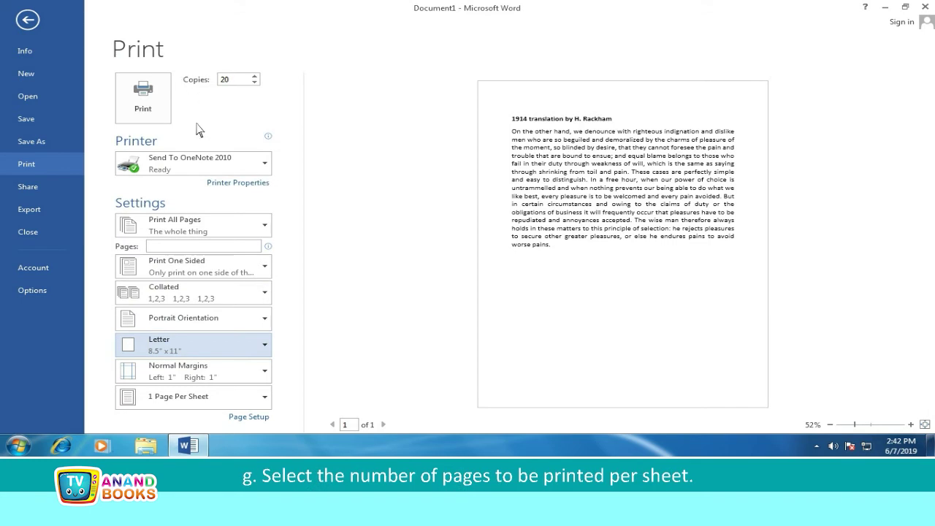
# Print the document with 1 Page Per Sheet and Normal Margins
pyautogui.click(265, 398)
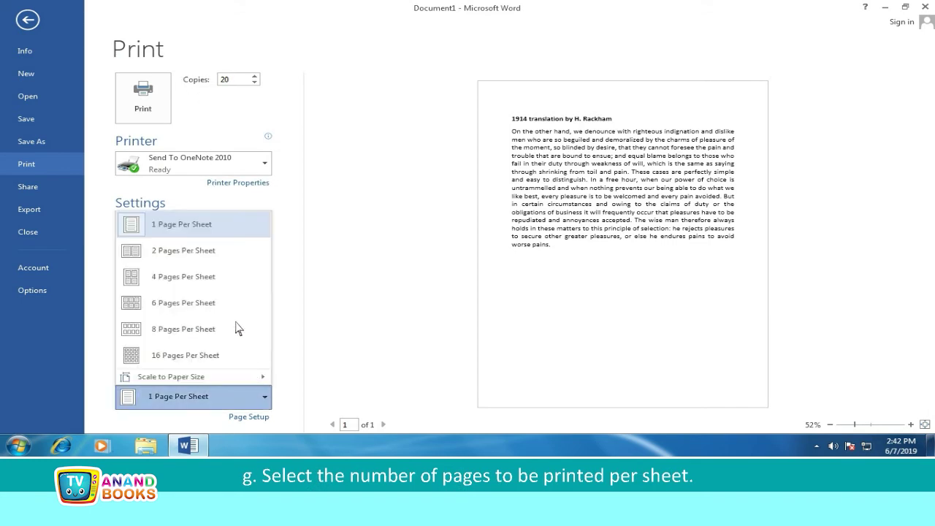
pyautogui.click(196, 220)
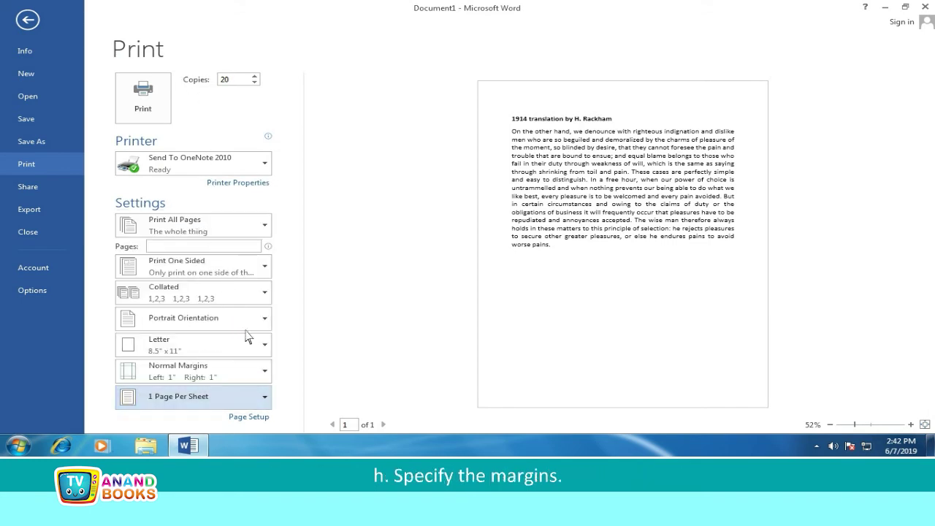
pyautogui.click(264, 371)
pyautogui.click(187, 157)
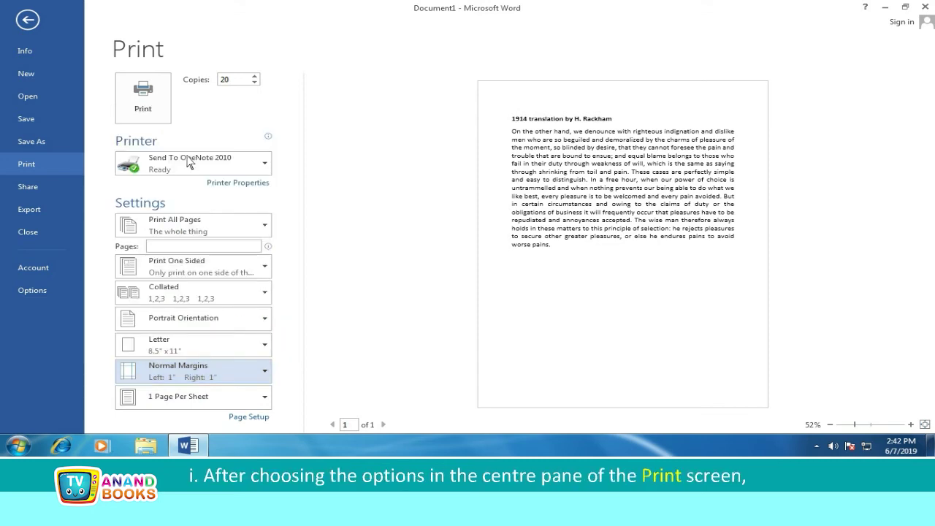
pyautogui.click(143, 99)
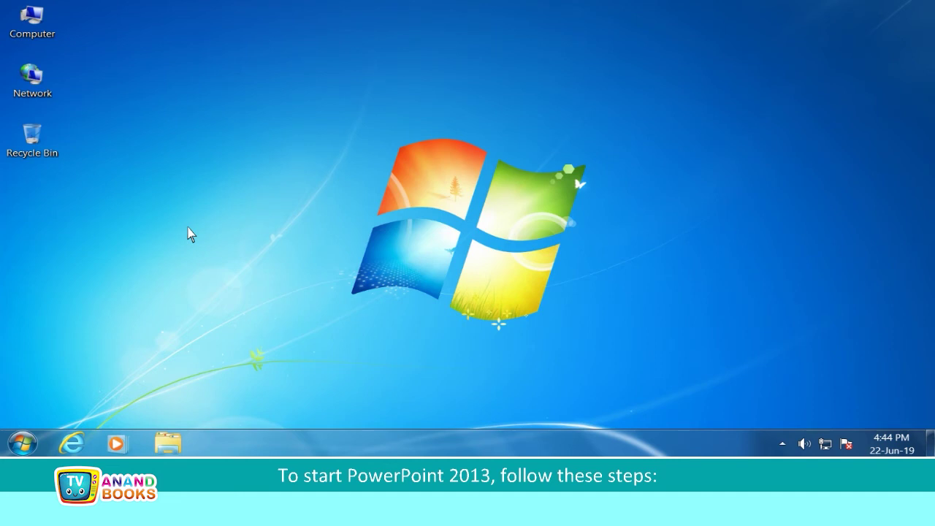
# Start PowerPoint 2013 from the Microsoft Office 2013 programs and create a blank presentation
pyautogui.click(24, 444)
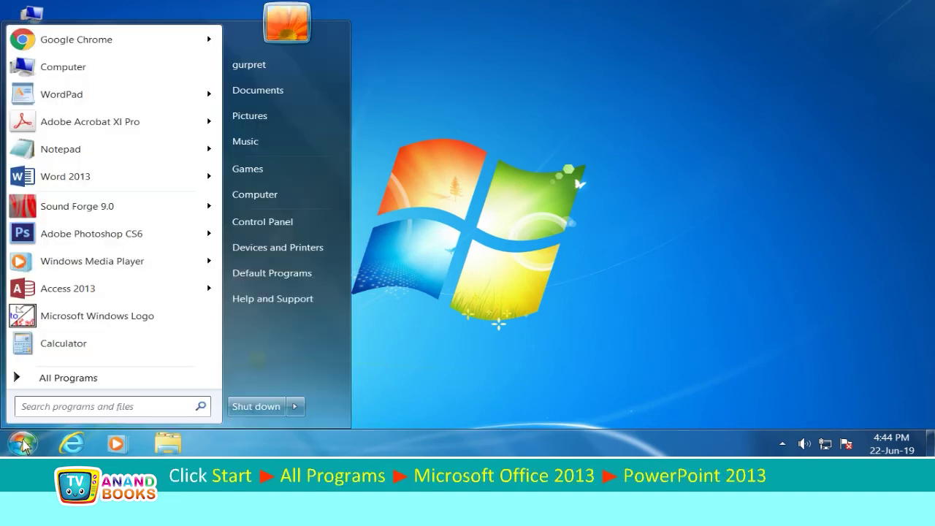
pyautogui.click(69, 379)
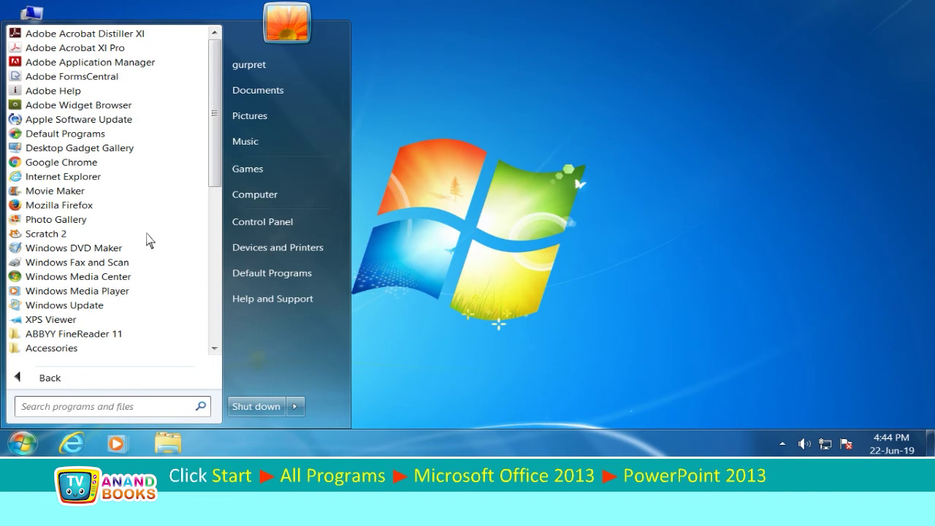
pyautogui.moveTo(216, 160); pyautogui.dragTo(211, 265)
pyautogui.click(78, 122)
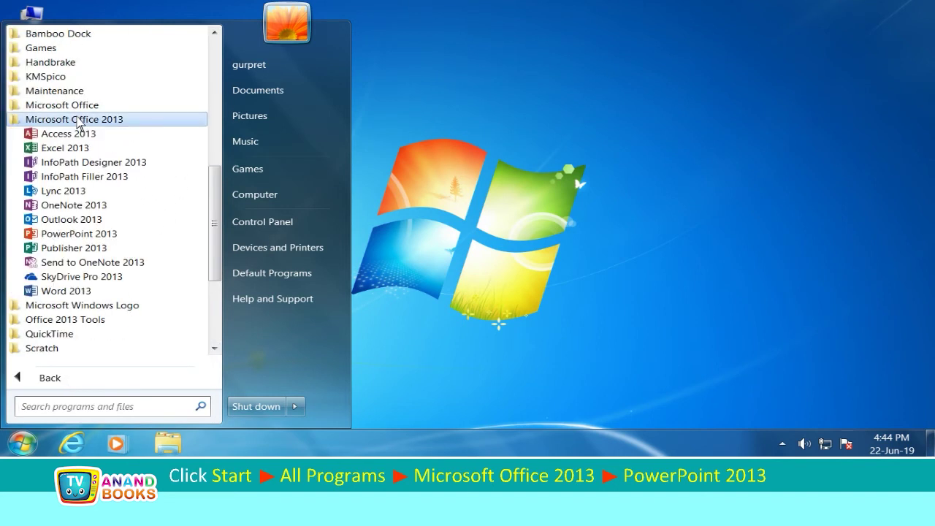
pyautogui.click(64, 235)
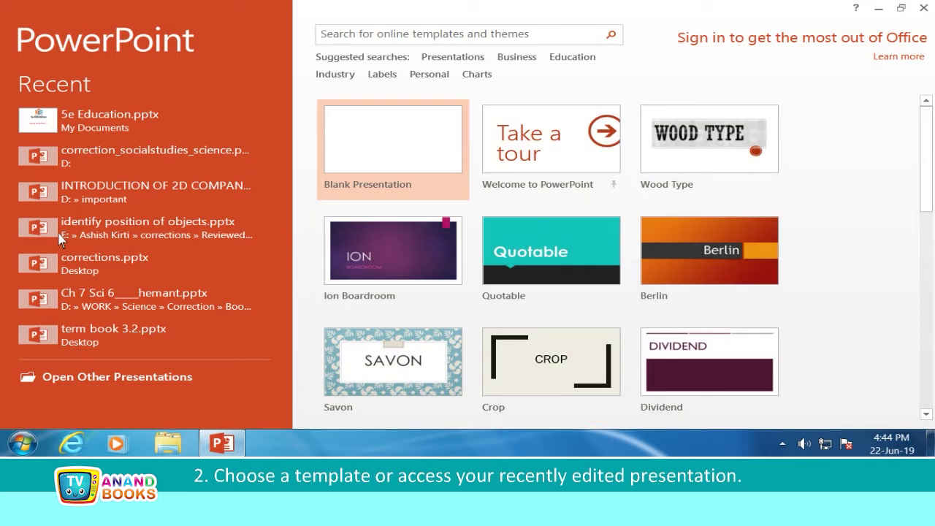
pyautogui.click(392, 133)
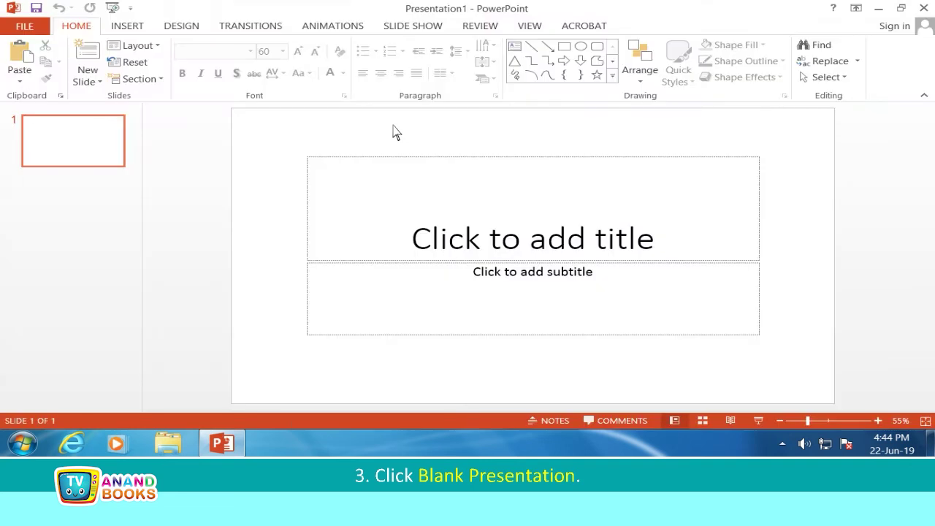